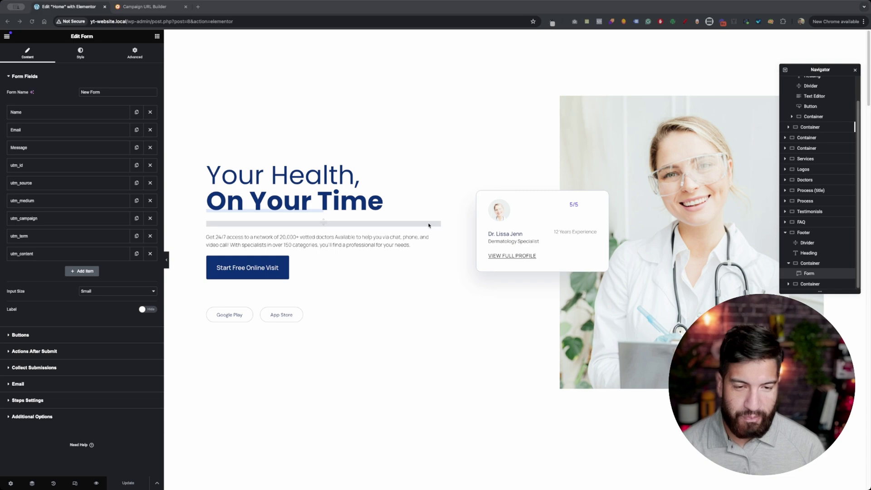
# Scroll the Elementor canvas down to the Ready To Speak form with its Name, Email and Message fields
pyautogui.scroll(-12, 429, 225)
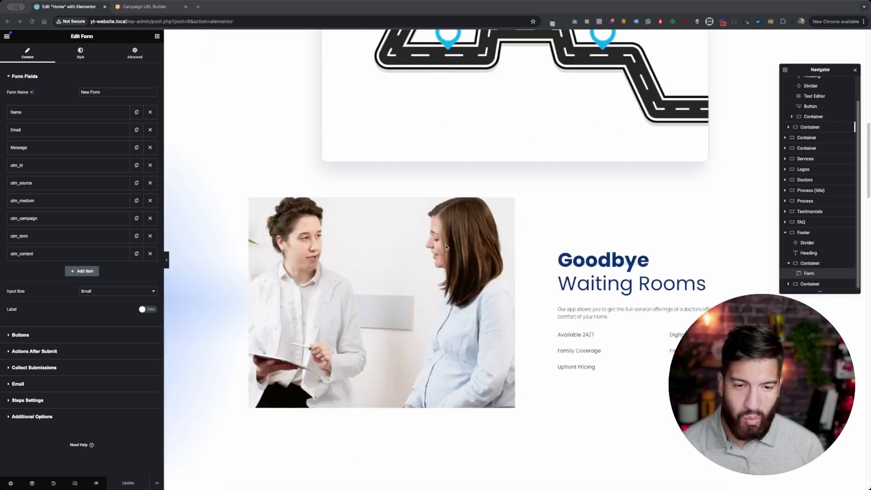
pyautogui.scroll(-15, 446, 247)
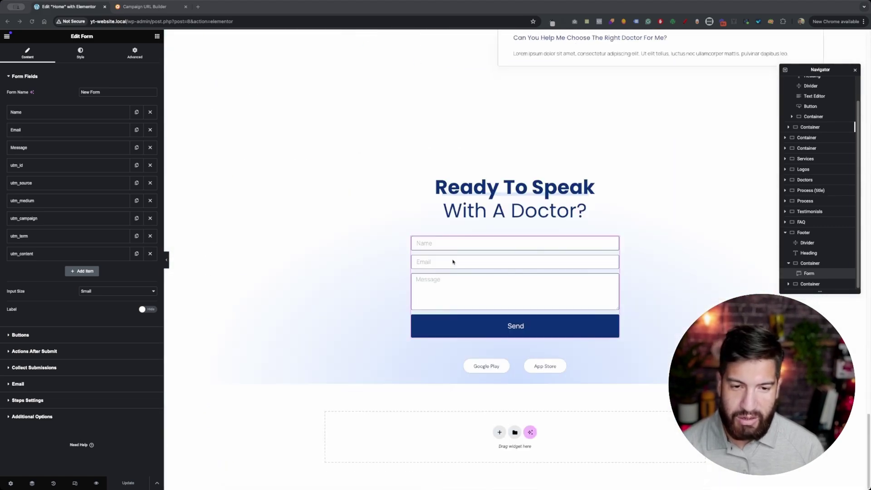
pyautogui.scroll(15, 452, 261)
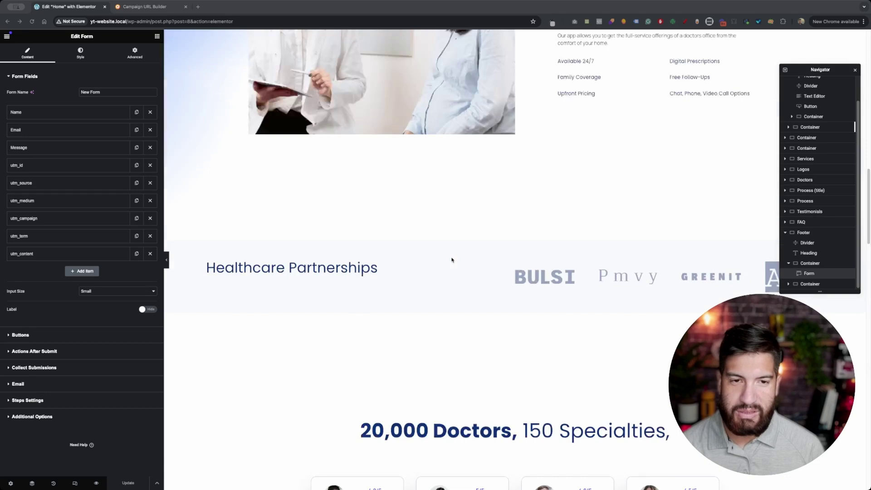
pyautogui.scroll(15, 452, 260)
pyautogui.scroll(-6, 451, 259)
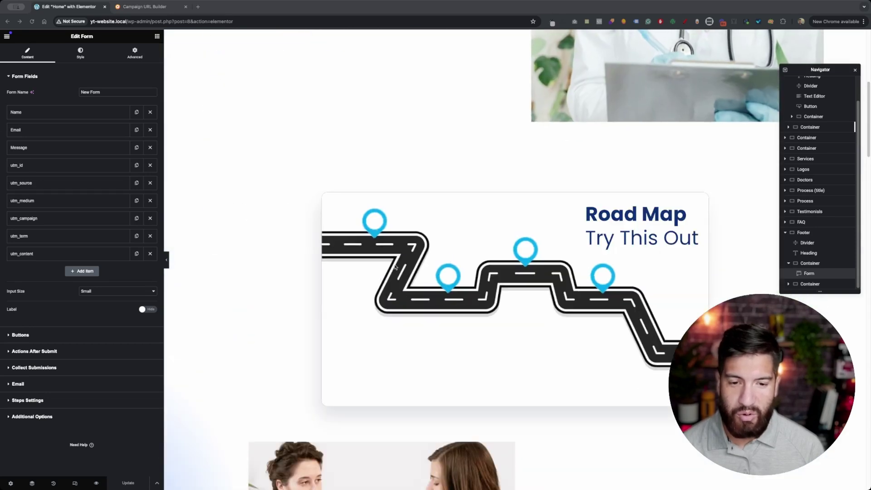
pyautogui.moveTo(372, 233)
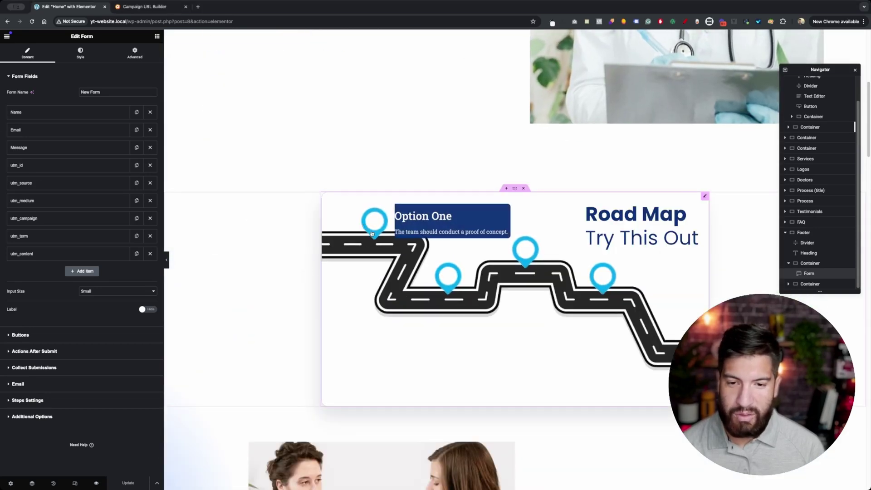
pyautogui.moveTo(604, 284)
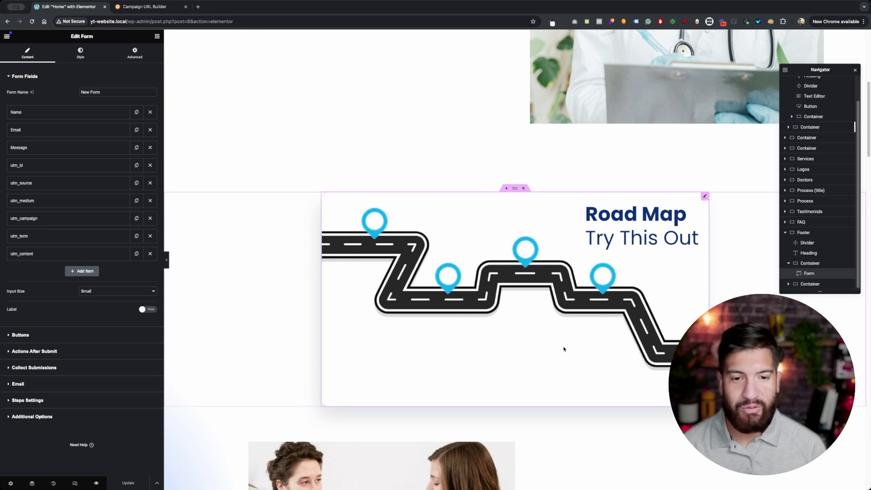
pyautogui.scroll(-15, 486, 301)
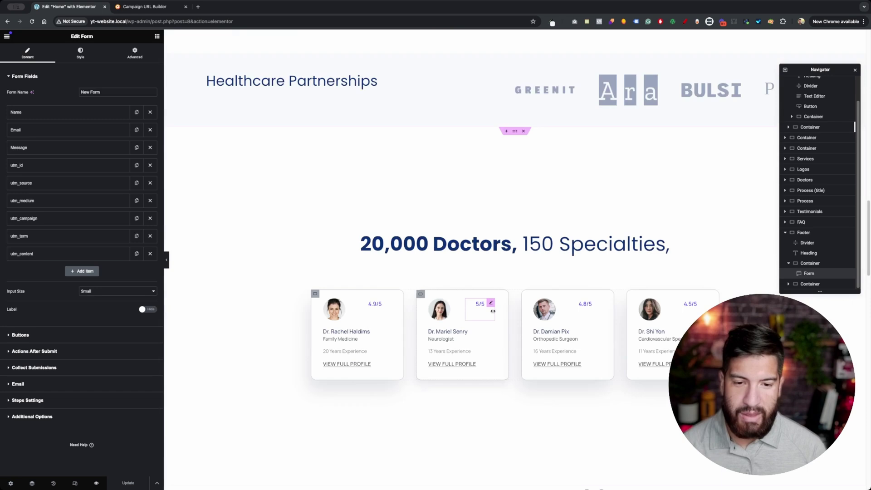
pyautogui.scroll(-12, 492, 311)
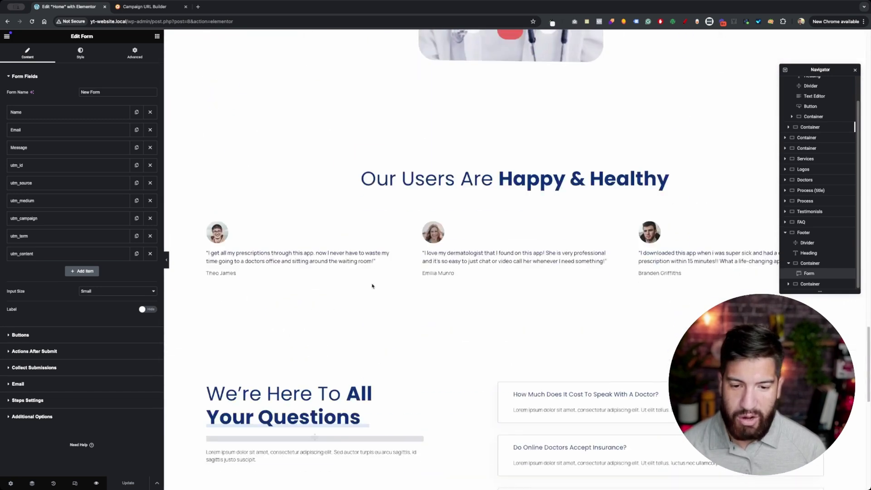
pyautogui.scroll(-13, 372, 286)
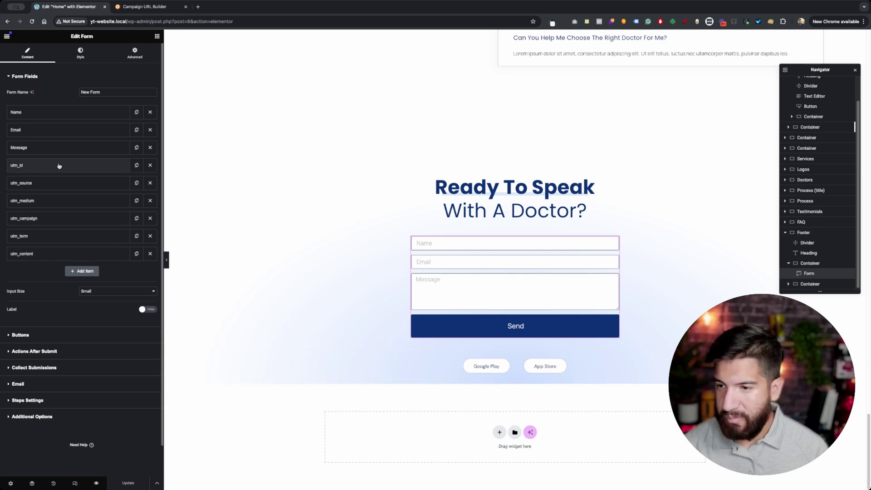
# In the Campaign URL Builder, highlight the utm_id and utm_source parameter names in the table
pyautogui.click(144, 7)
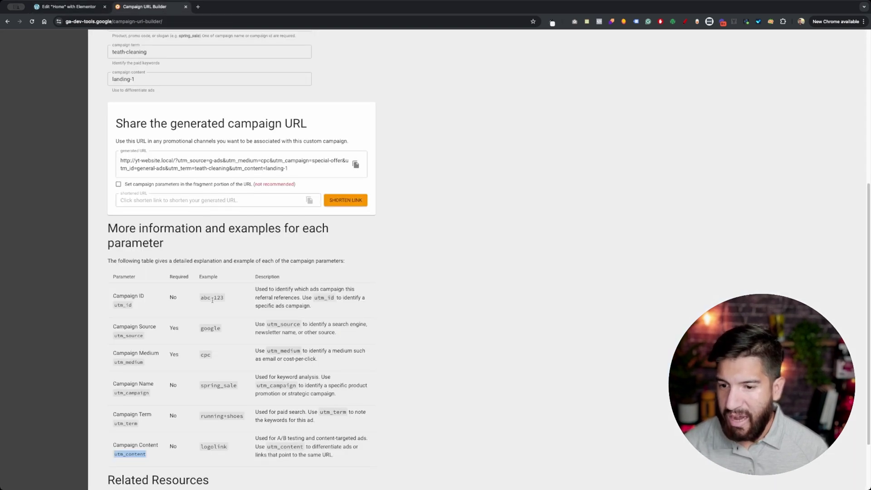
pyautogui.scroll(-2, 212, 300)
pyautogui.moveTo(114, 230); pyautogui.dragTo(128, 227)
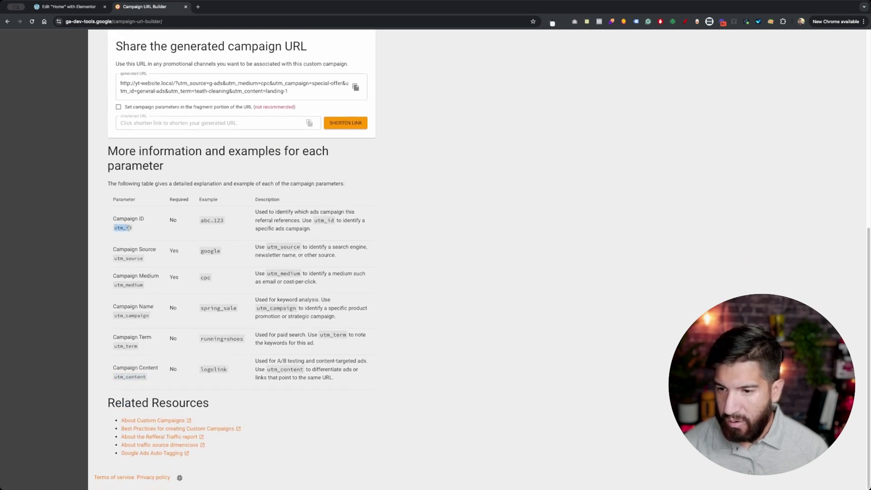
pyautogui.moveTo(114, 260); pyautogui.dragTo(149, 262)
pyautogui.press('super+c')
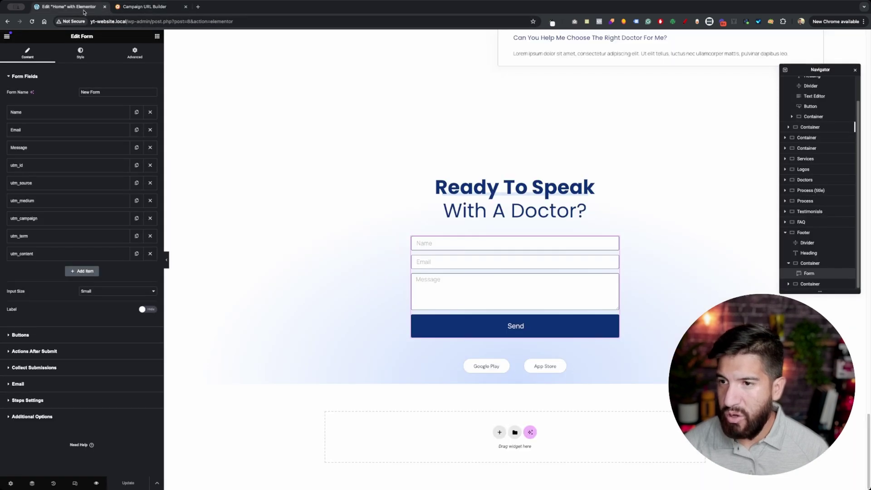
pyautogui.click(84, 7)
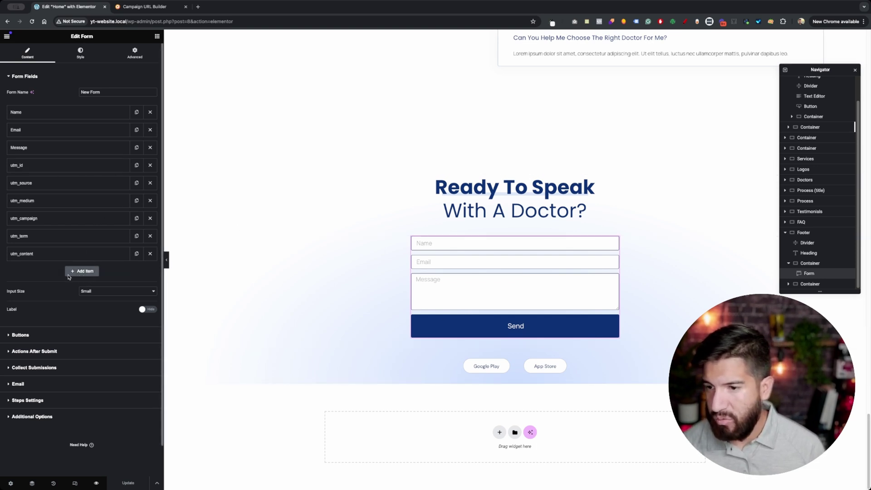
pyautogui.click(85, 271)
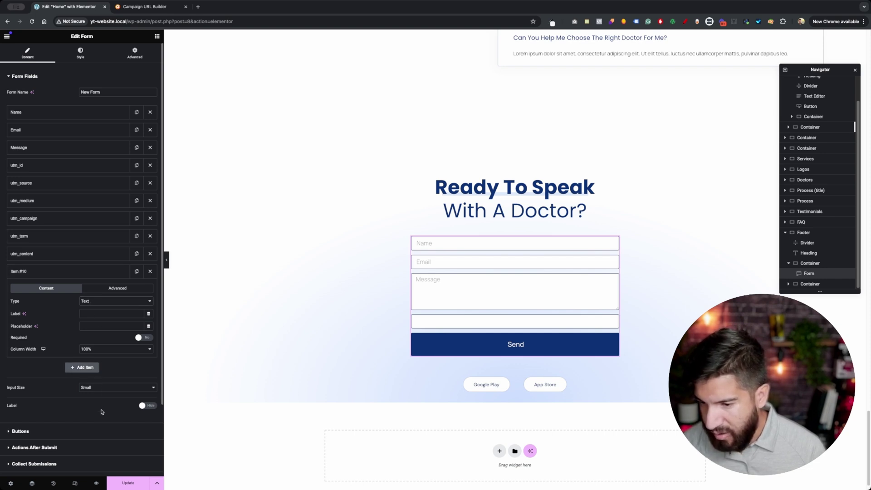
pyautogui.scroll(-2, 102, 416)
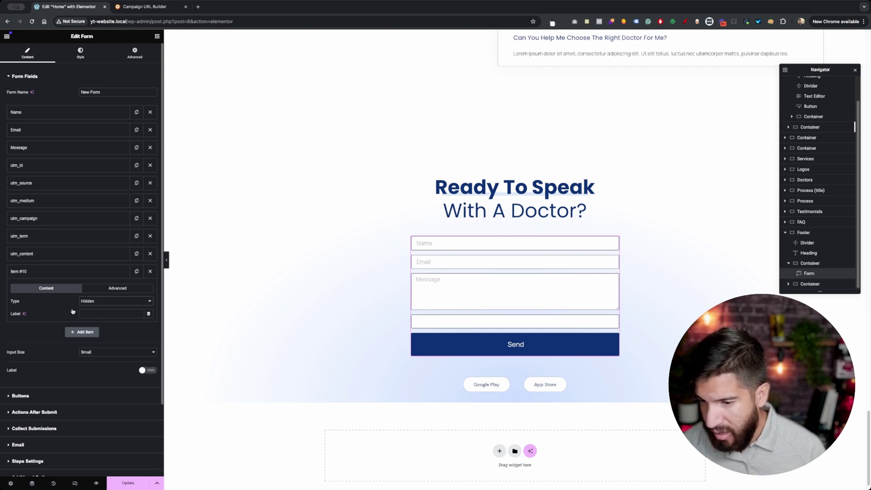
pyautogui.click(145, 6)
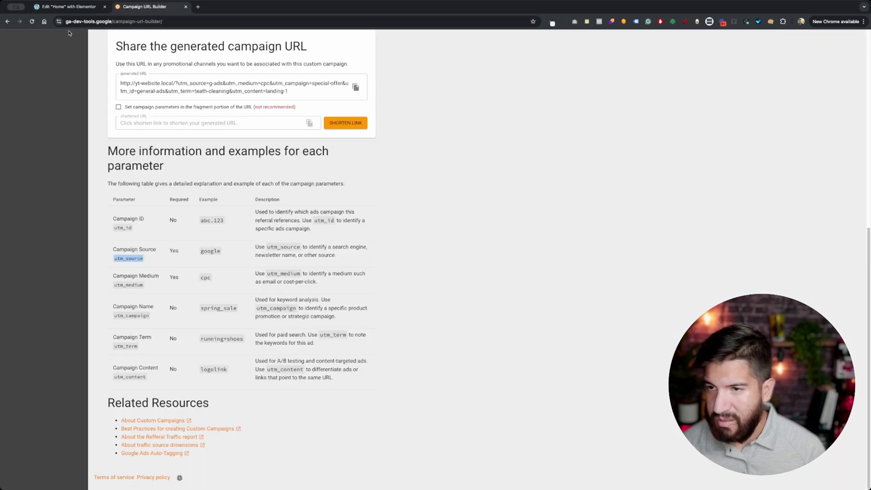
pyautogui.click(81, 9)
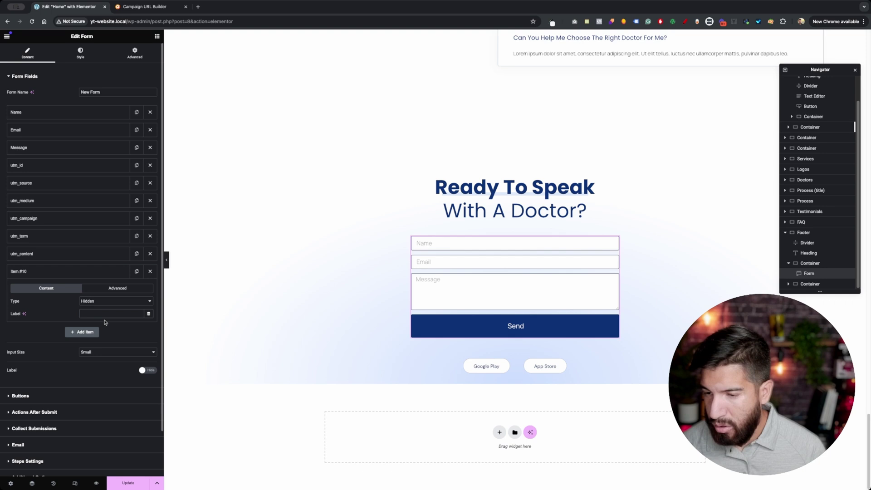
pyautogui.press('super+v')
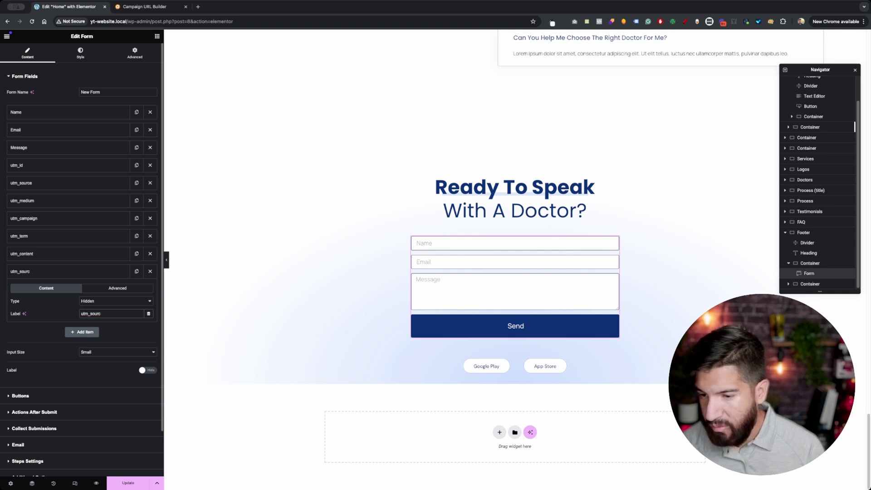
pyautogui.doubleClick(108, 313)
pyautogui.hotkey('ctrl', 'c')
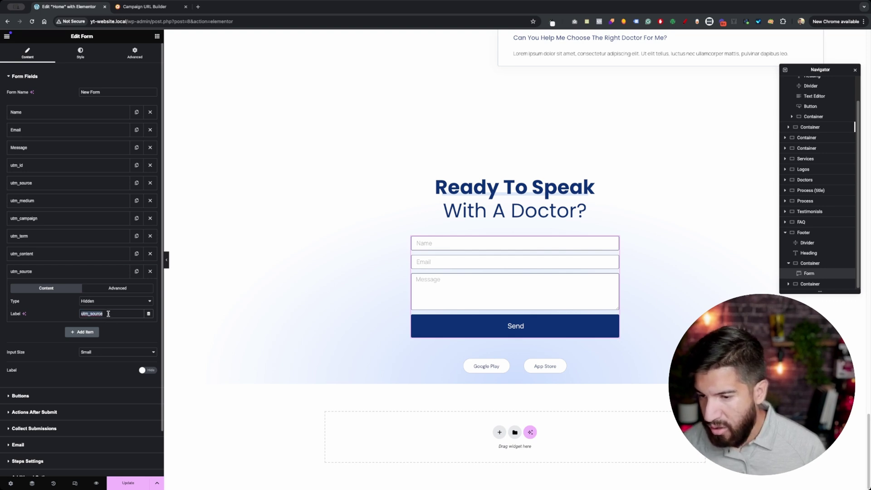
pyautogui.click(112, 288)
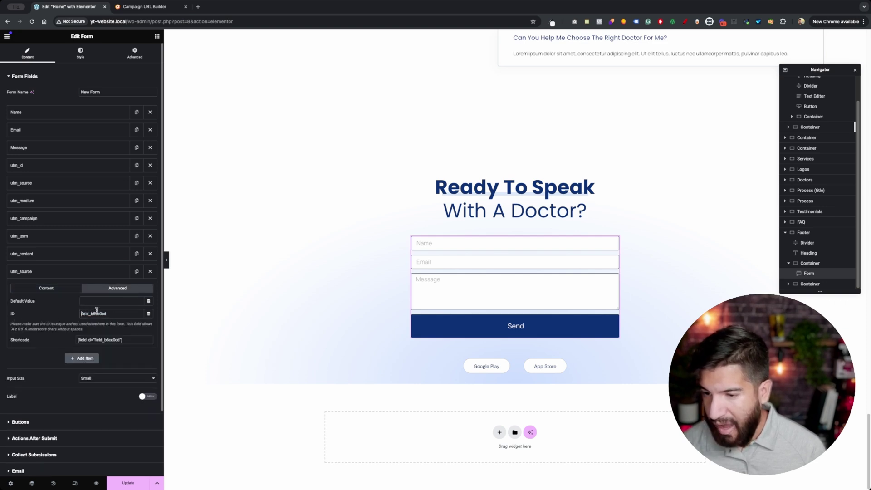
pyautogui.doubleClick(96, 312)
pyautogui.hotkey('ctrl', 'v')
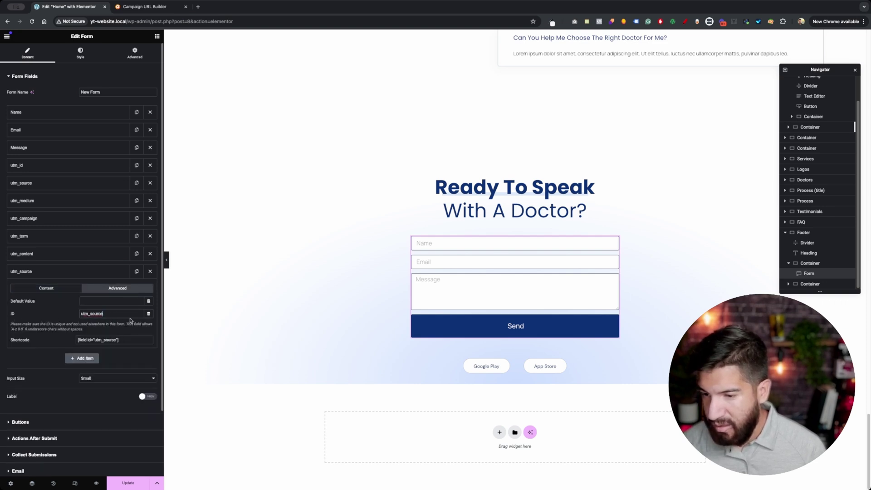
pyautogui.click(149, 302)
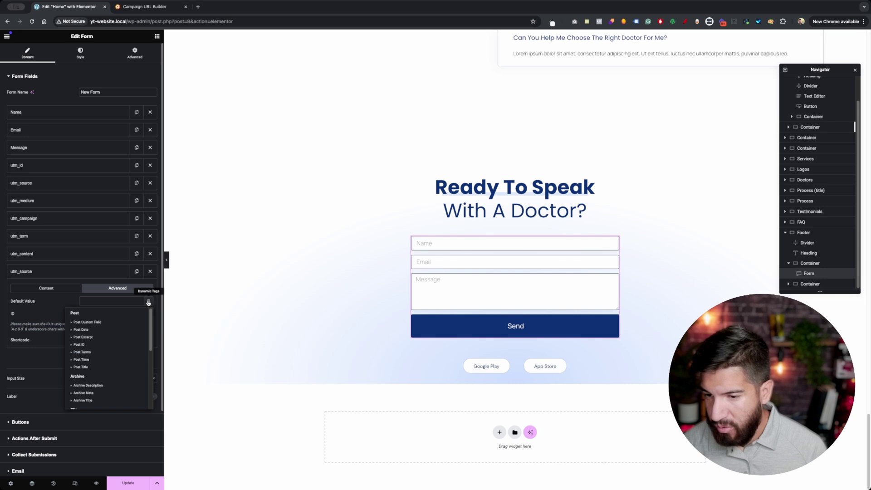
pyautogui.scroll(-5, 111, 357)
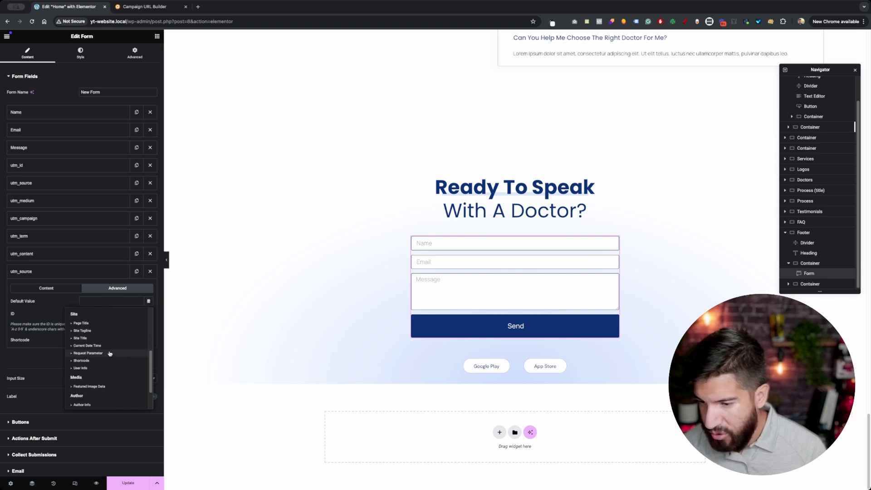
pyautogui.click(109, 355)
pyautogui.click(107, 301)
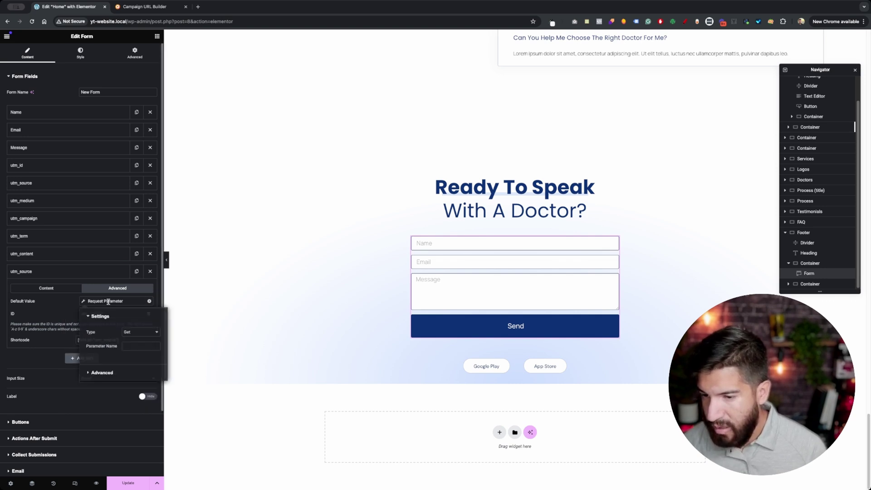
pyautogui.click(125, 347)
pyautogui.hotkey('ctrl', 'v')
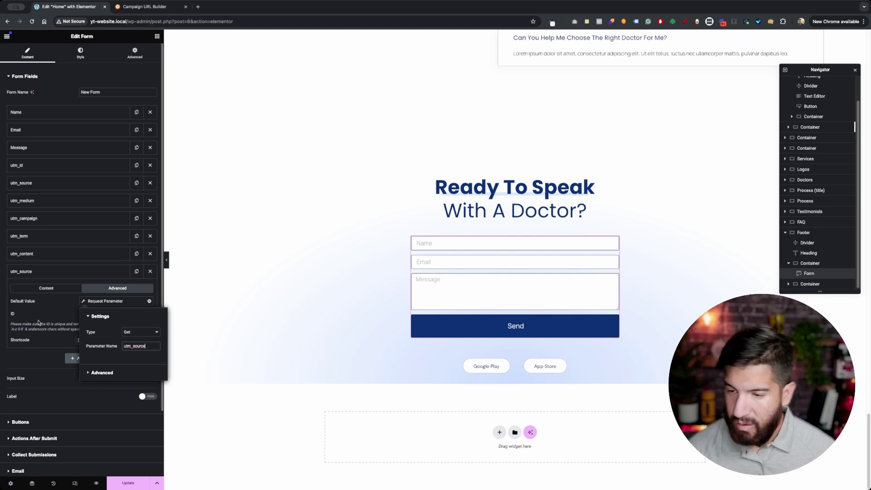
pyautogui.click(84, 304)
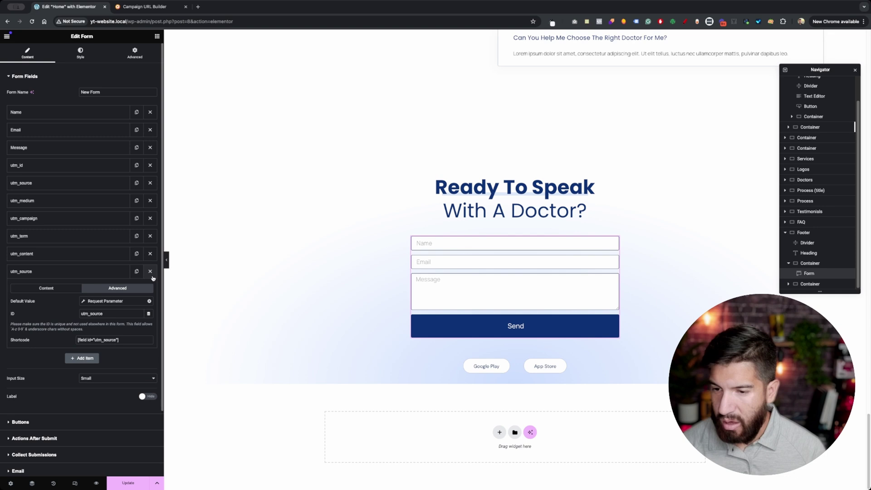
pyautogui.click(150, 272)
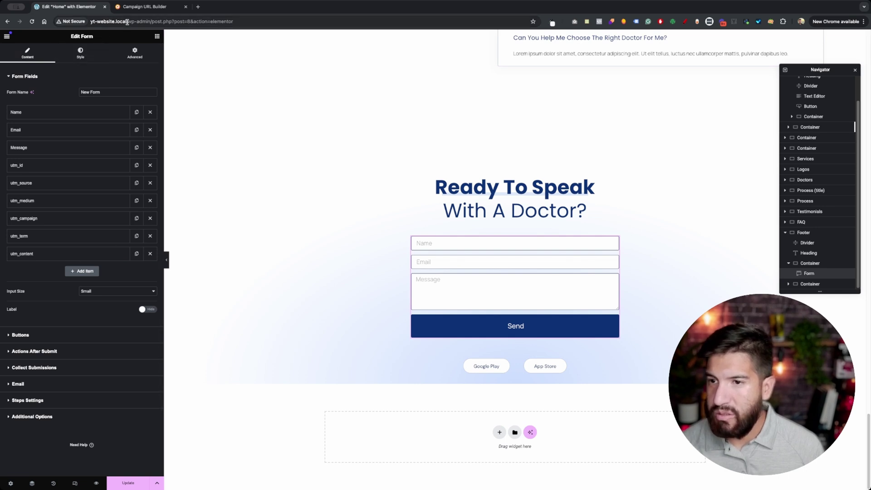
# Load the copied wp-admin address in a new tab and reorder the dashboard tab
pyautogui.moveTo(150, 21); pyautogui.dragTo(91, 22)
pyautogui.hotkey('ctrl', 'c')
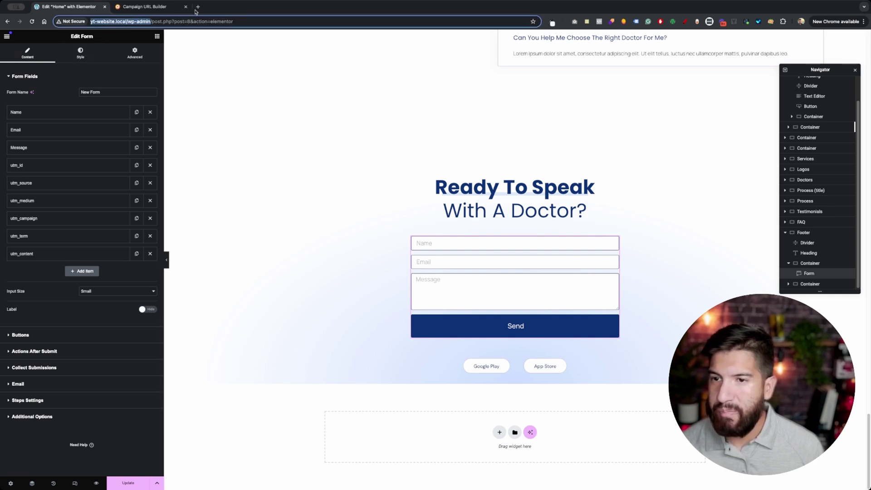
pyautogui.click(197, 7)
pyautogui.hotkey('ctrl', 'v')
pyautogui.press('Return')
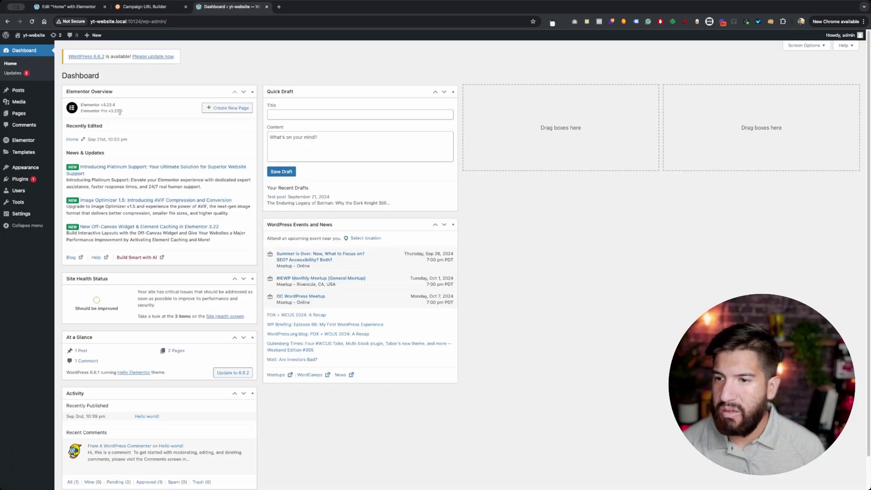
pyautogui.moveTo(19, 119)
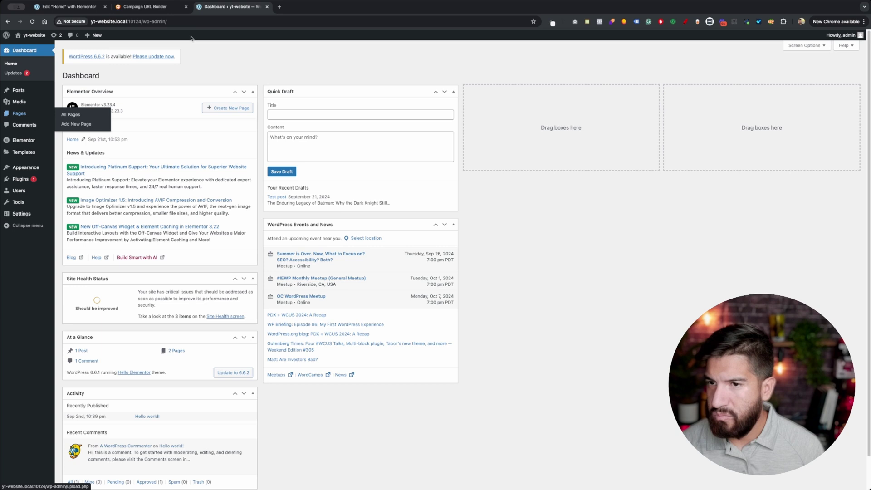
pyautogui.click(73, 6)
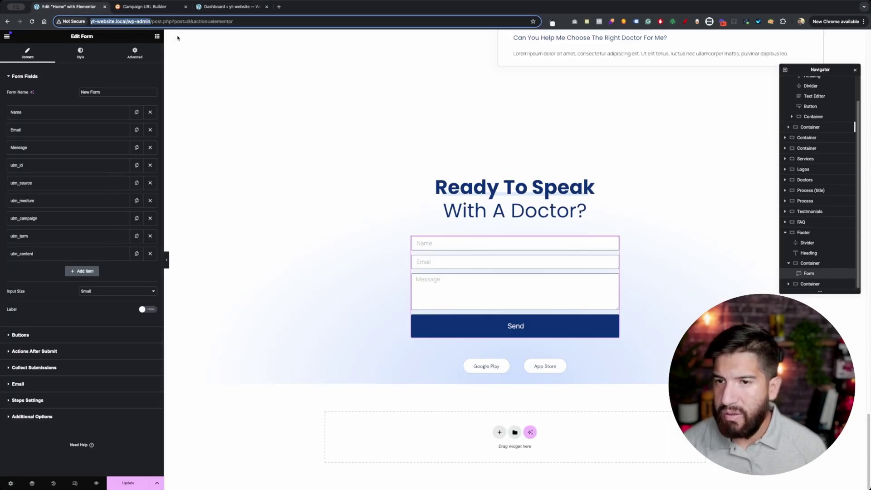
pyautogui.moveTo(223, 10); pyautogui.dragTo(153, 33)
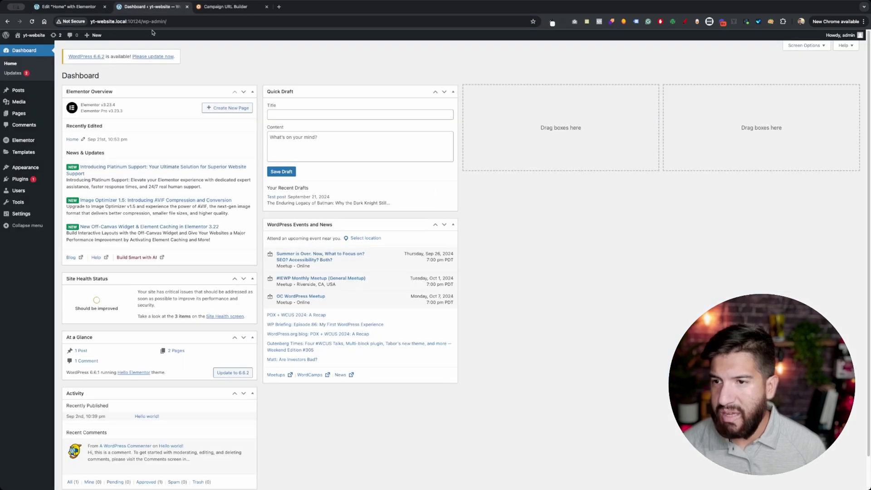
# Start a new Elementor Custom Code snippet with Location set to </body> - End
pyautogui.moveTo(31, 144)
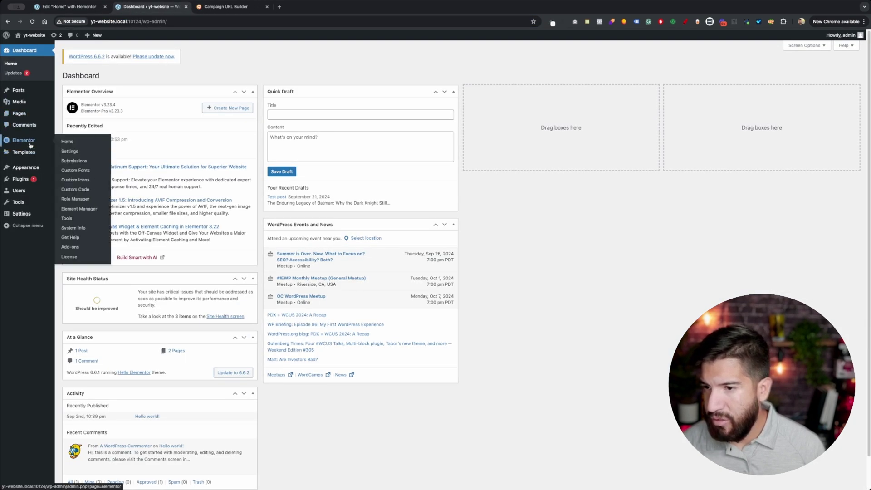
pyautogui.click(83, 190)
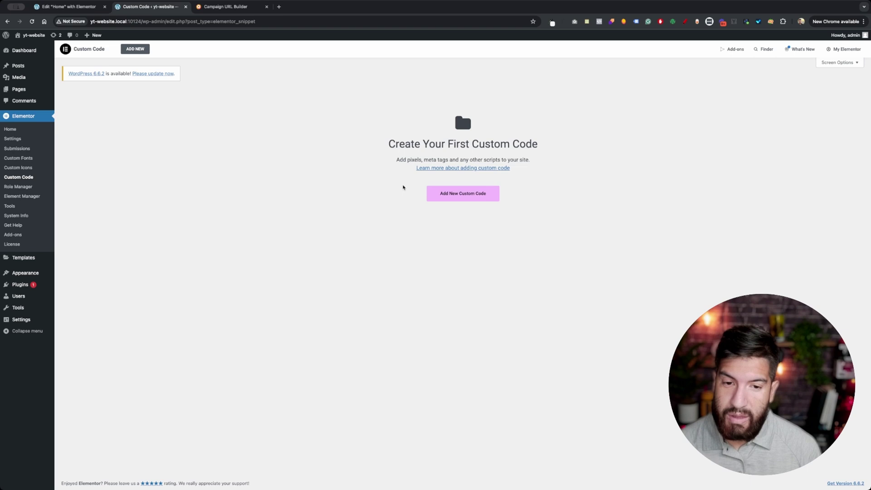
pyautogui.click(459, 195)
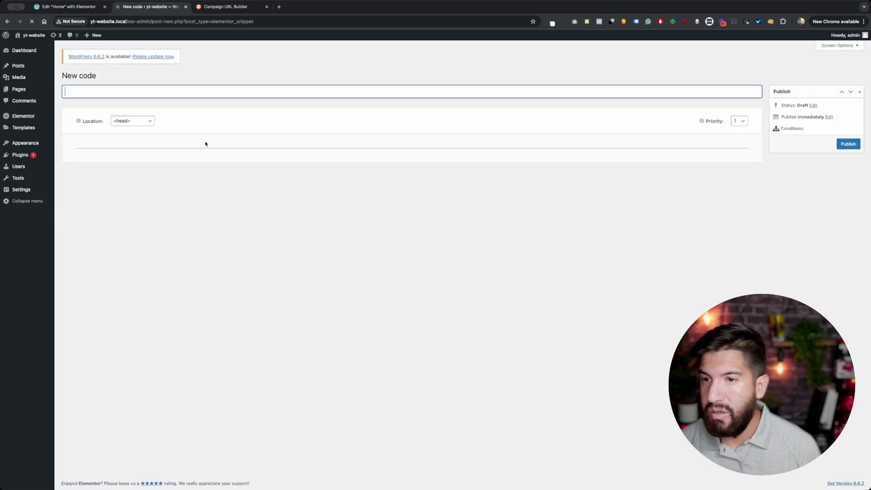
pyautogui.click(136, 151)
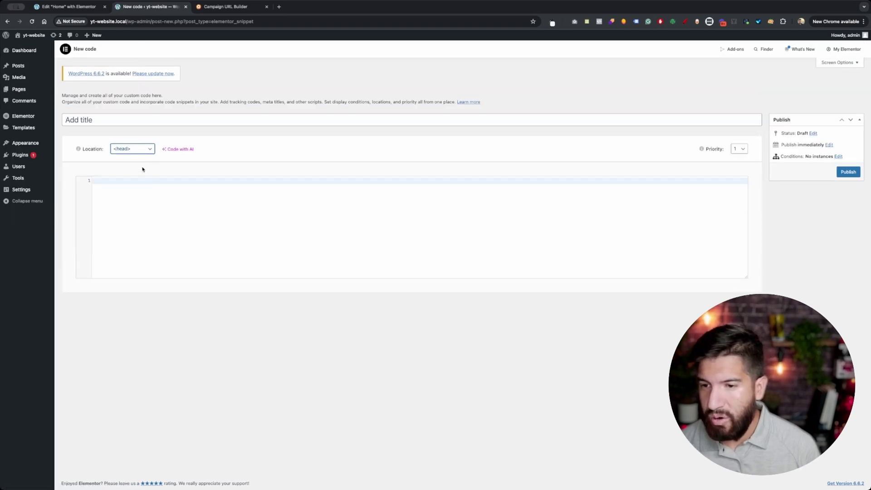
pyautogui.click(146, 168)
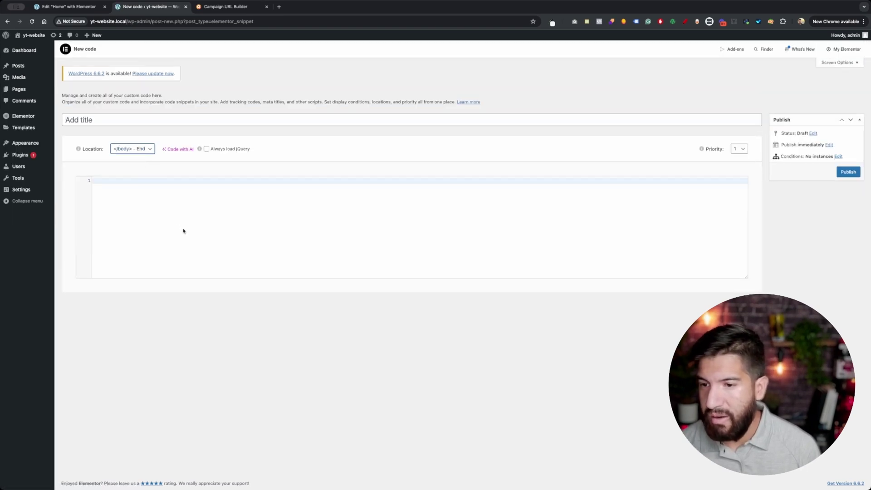
# Paste the UTM-tracking script into the snippet's code editor
pyautogui.click(154, 217)
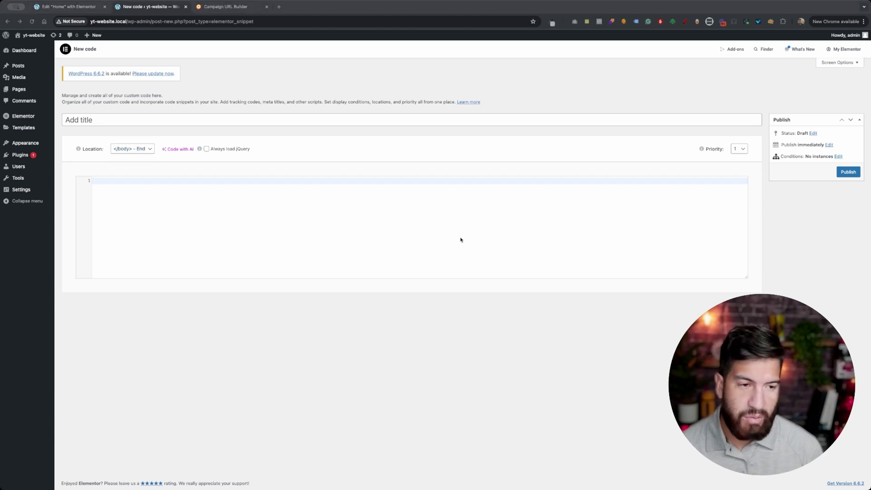
pyautogui.click(294, 222)
pyautogui.press('super+v')
pyautogui.scroll(15, 383, 265)
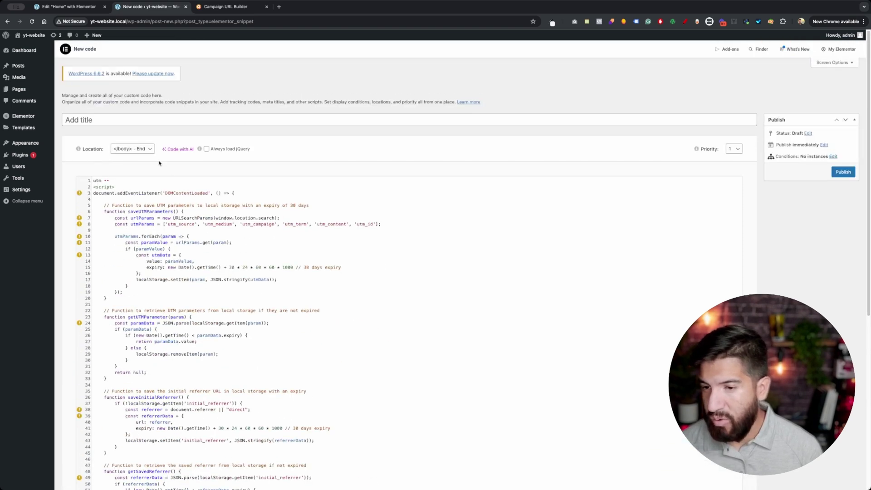
# Title the snippet 'Save UTMS'
pyautogui.click(145, 120)
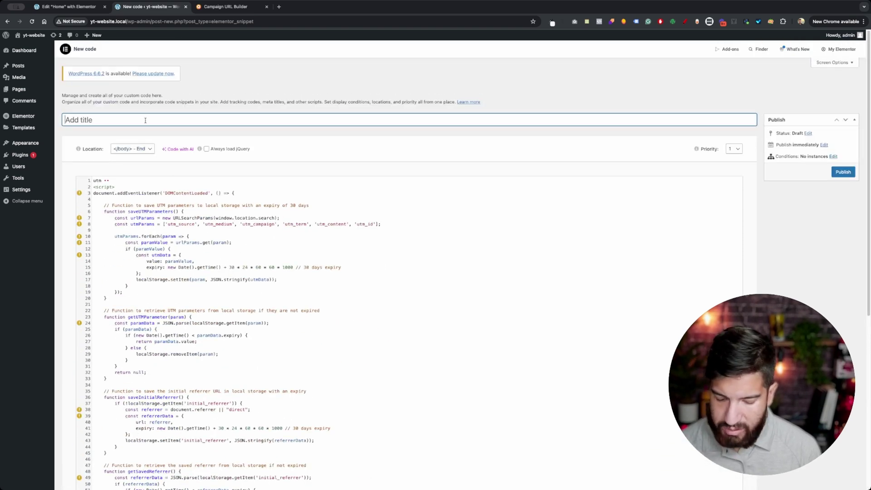
pyautogui.write('U')
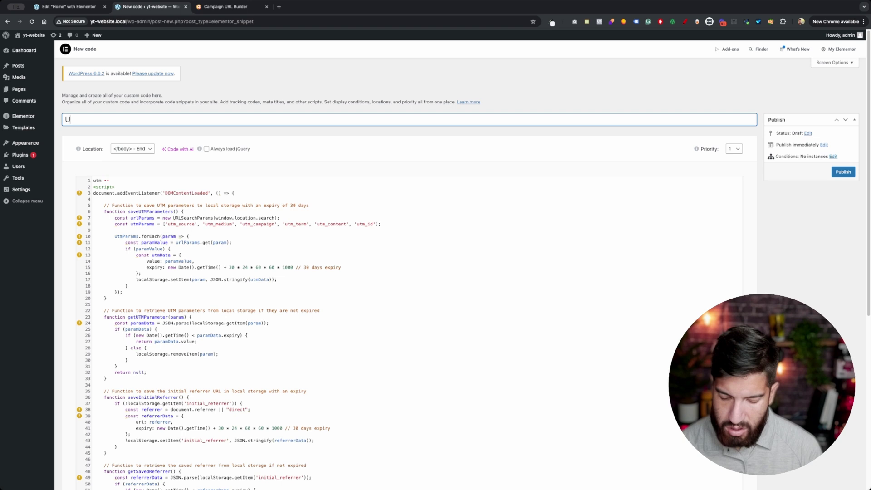
pyautogui.press('BackSpace')
pyautogui.write('SAVE')
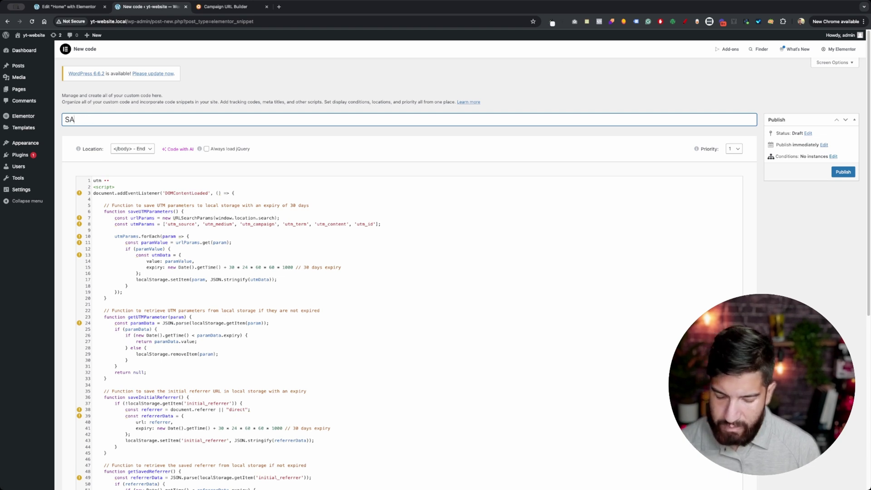
pyautogui.press('BackSpace')
pyautogui.press('BackSpace')
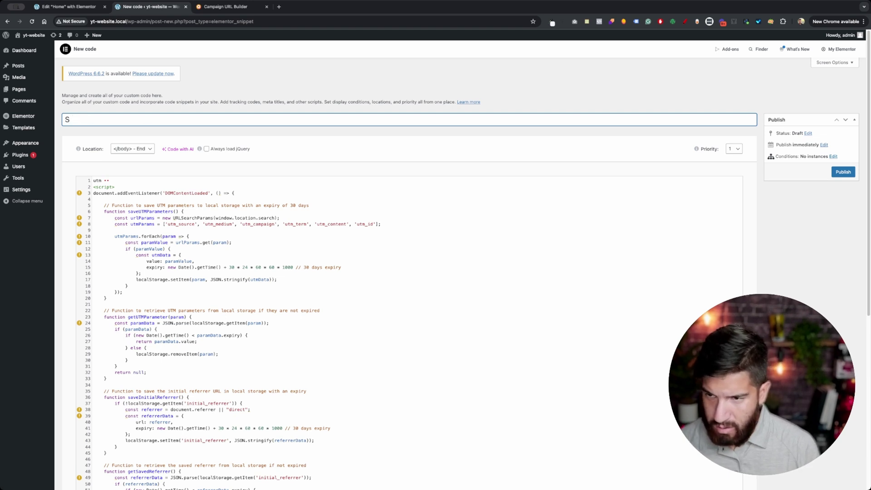
pyautogui.write('v')
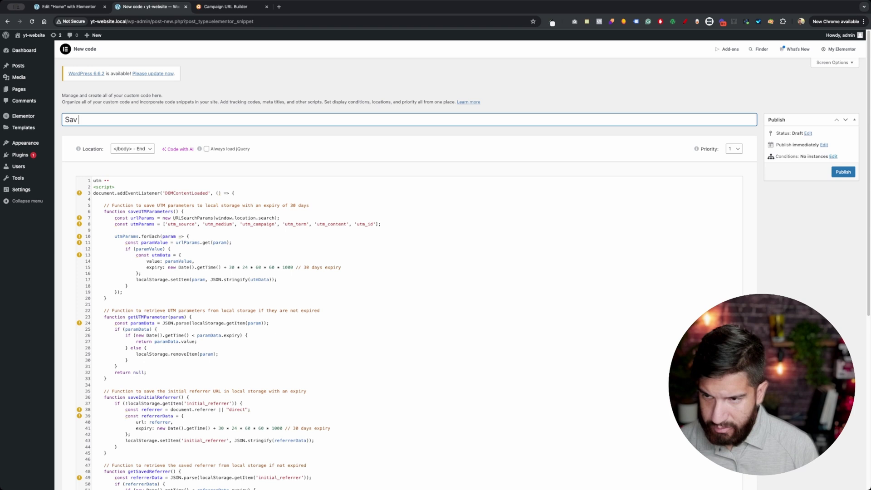
pyautogui.write('e T')
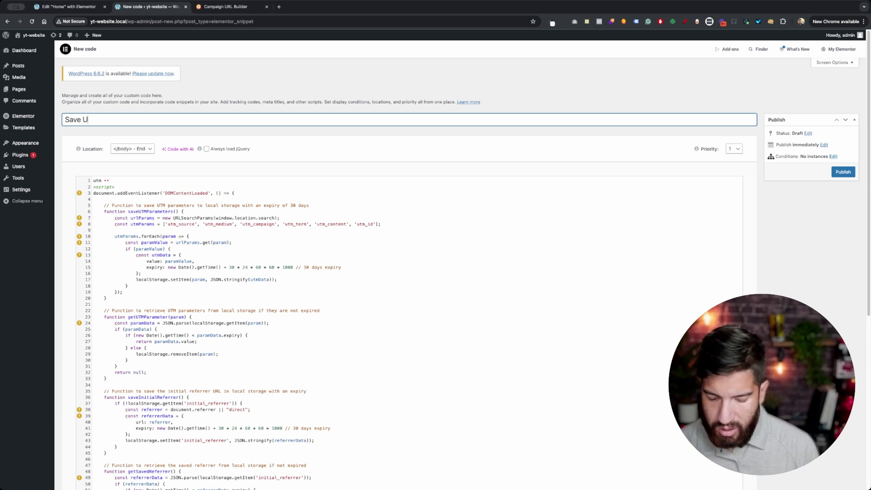
pyautogui.write('TMS')
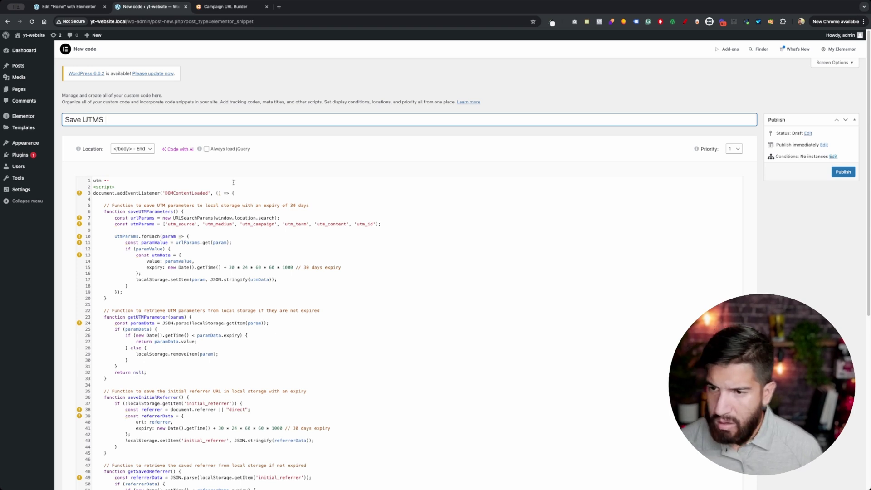
pyautogui.scroll(-3, 328, 253)
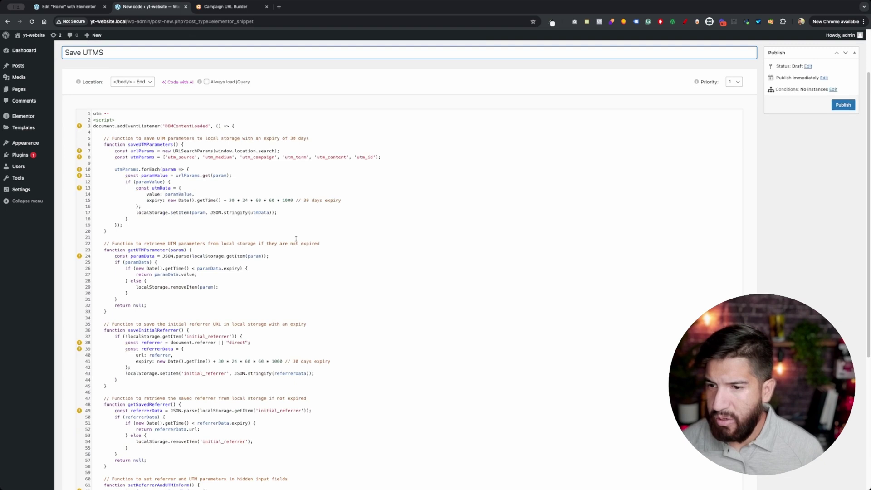
pyautogui.scroll(2, 145, 152)
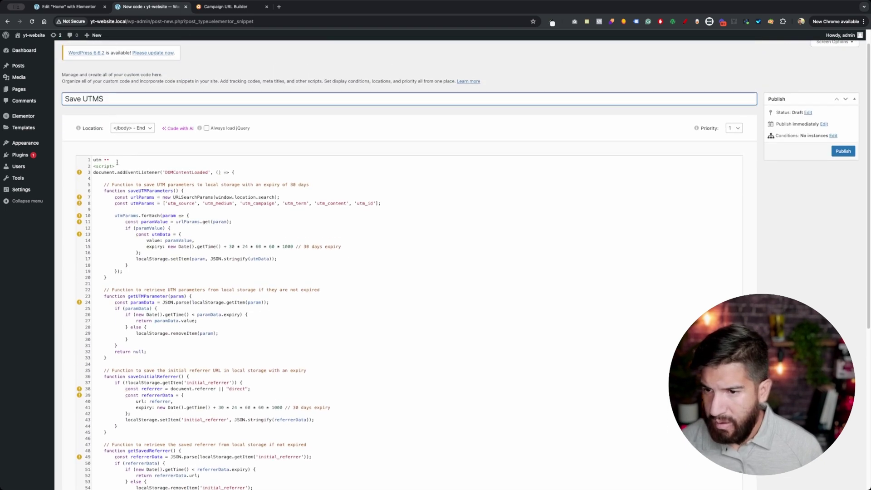
# Delete the stray 'utm' text and the empty first line so the script tag starts line 1
pyautogui.moveTo(111, 160); pyautogui.dragTo(93, 159)
pyautogui.press('BackSpace')
pyautogui.press('Delete')
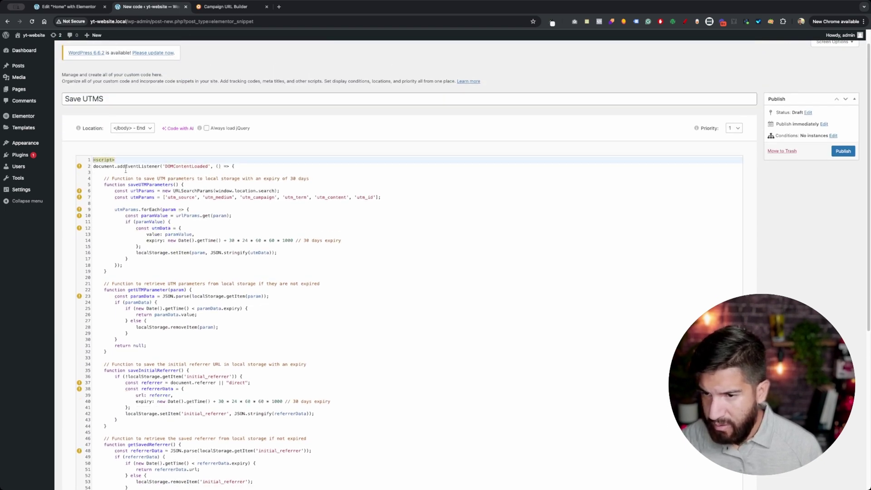
pyautogui.scroll(-10, 172, 203)
pyautogui.scroll(10, 249, 258)
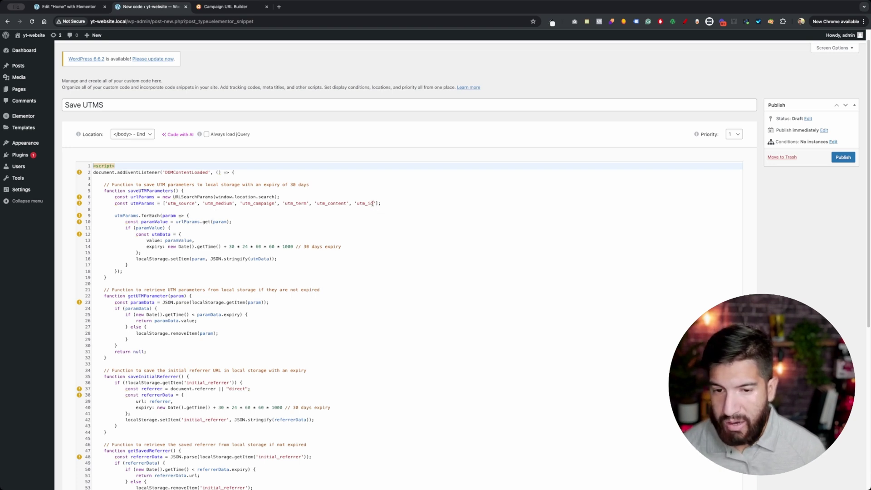
# Review the utm_id entries in the script's saving and form-filling parameter arrays
pyautogui.moveTo(373, 203); pyautogui.dragTo(356, 203)
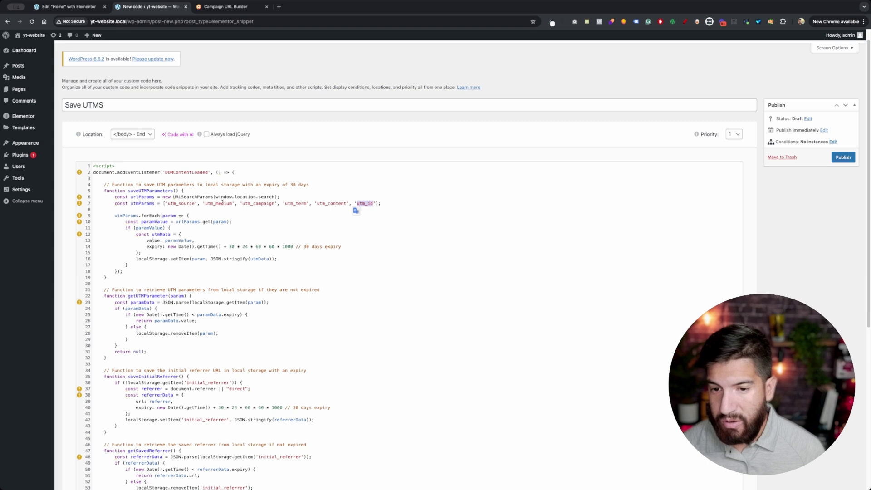
pyautogui.click(372, 204)
pyautogui.moveTo(373, 204); pyautogui.dragTo(357, 203)
pyautogui.click(361, 333)
pyautogui.scroll(-3, 363, 329)
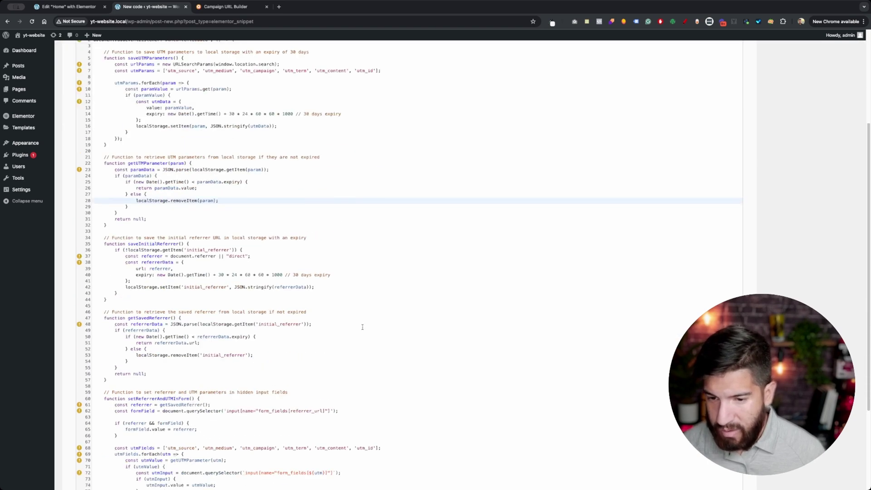
pyautogui.scroll(-3, 362, 326)
pyautogui.moveTo(375, 324); pyautogui.dragTo(110, 324)
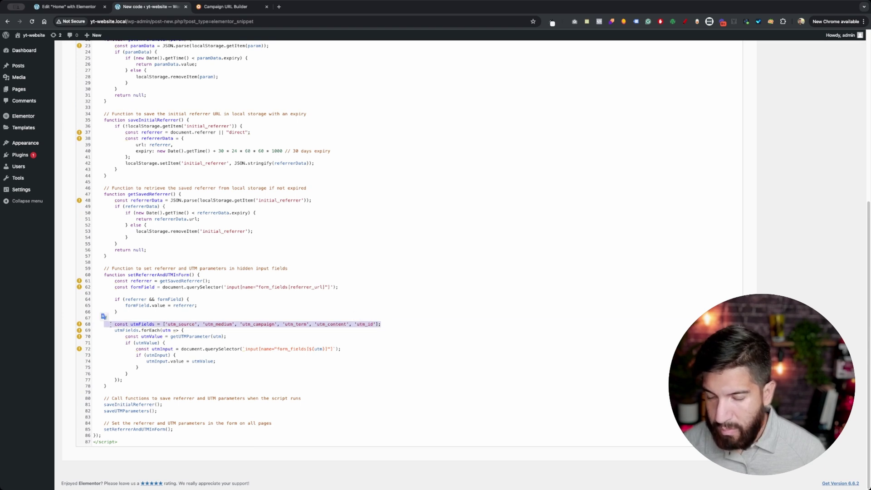
pyautogui.scroll(6, 151, 272)
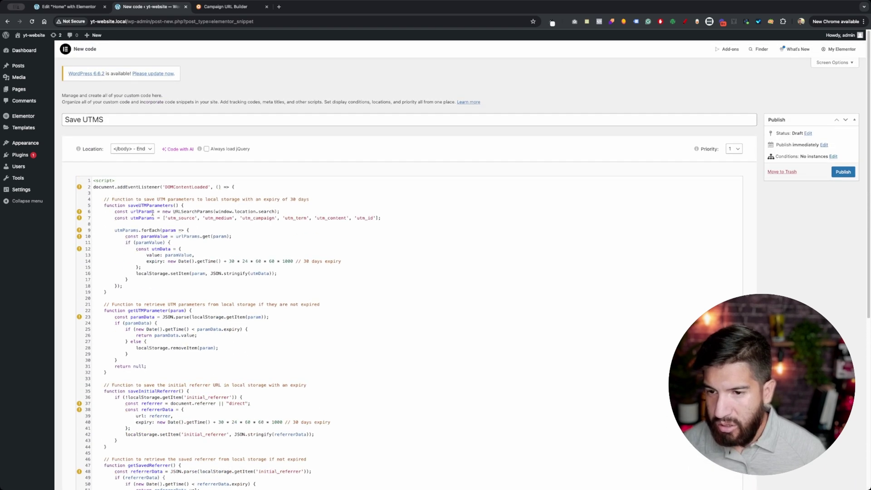
pyautogui.click(147, 220)
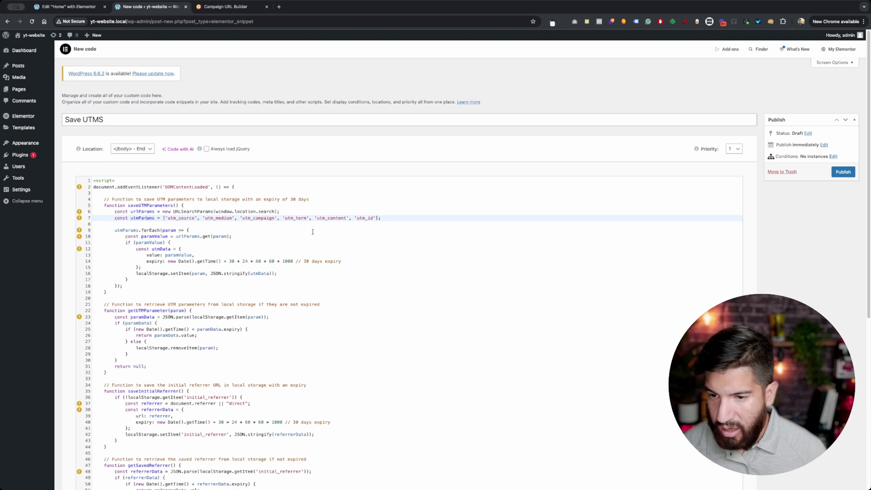
pyautogui.scroll(-6, 431, 286)
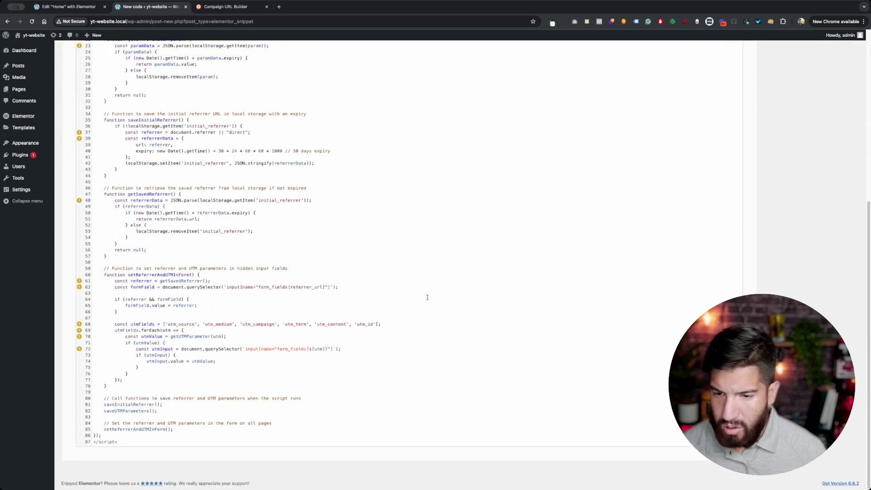
pyautogui.scroll(4, 427, 297)
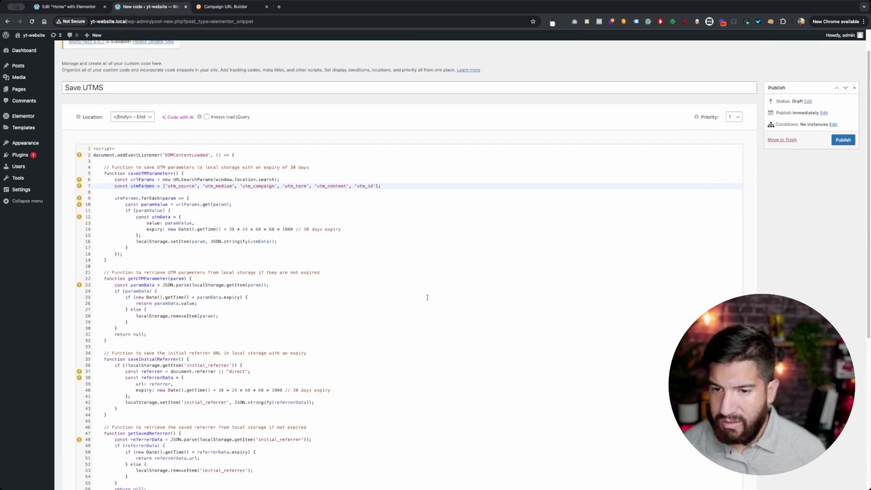
pyautogui.scroll(-2, 423, 296)
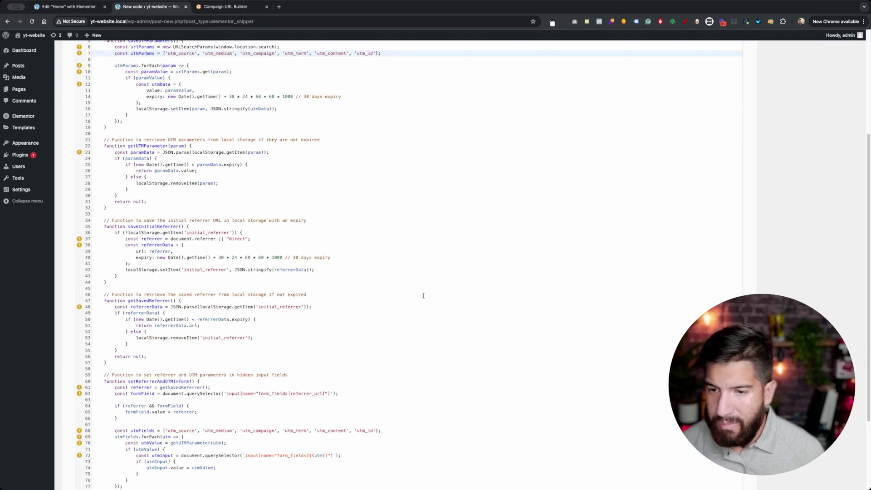
pyautogui.scroll(-1, 423, 296)
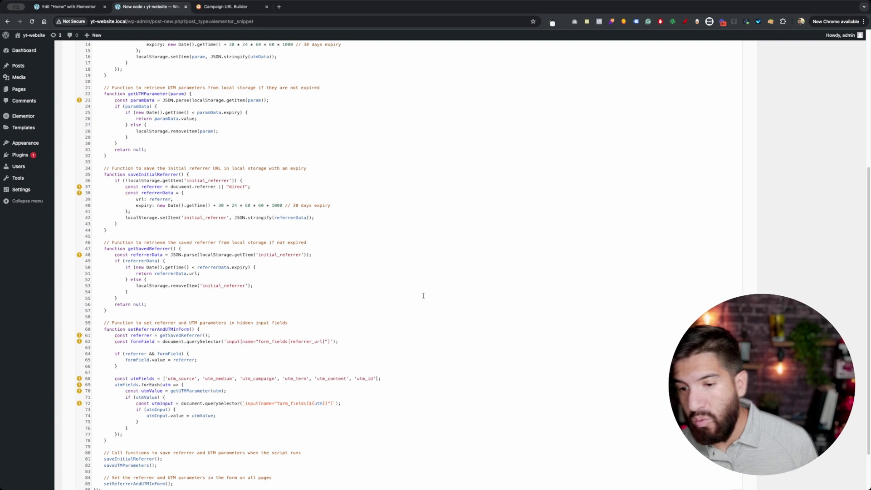
pyautogui.scroll(1, 423, 296)
pyautogui.scroll(1, 423, 296)
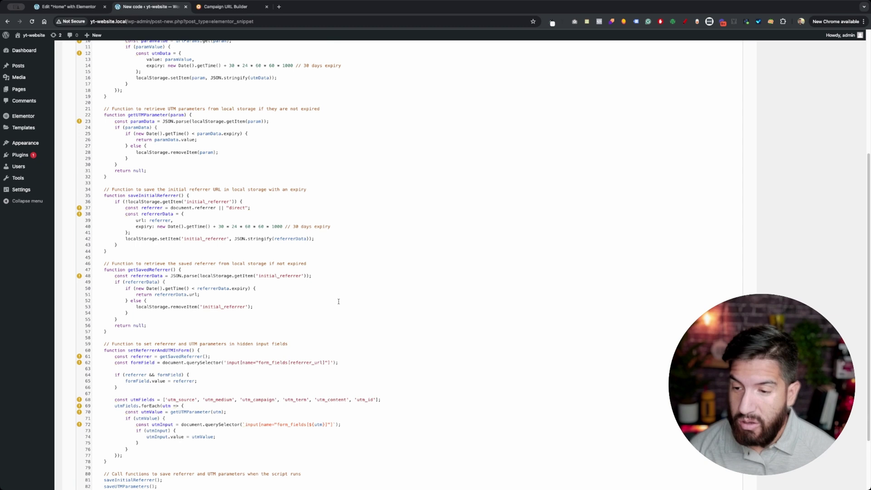
pyautogui.scroll(1, 338, 301)
pyautogui.moveTo(155, 343); pyautogui.dragTo(123, 302)
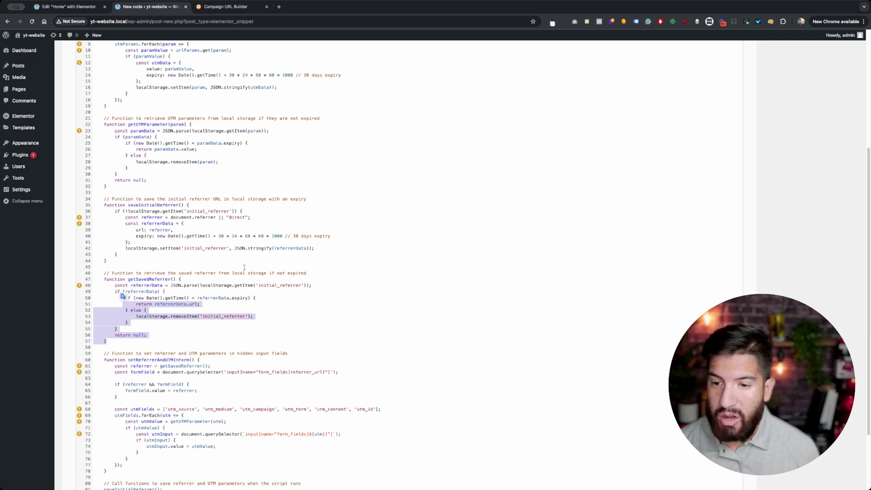
pyautogui.click(244, 268)
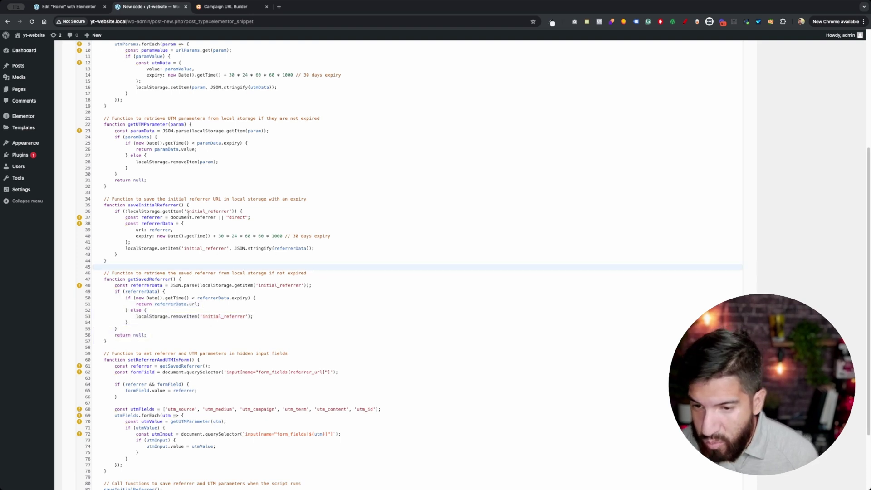
pyautogui.moveTo(186, 212); pyautogui.dragTo(229, 212)
pyautogui.hotkey('ctrl', 'c')
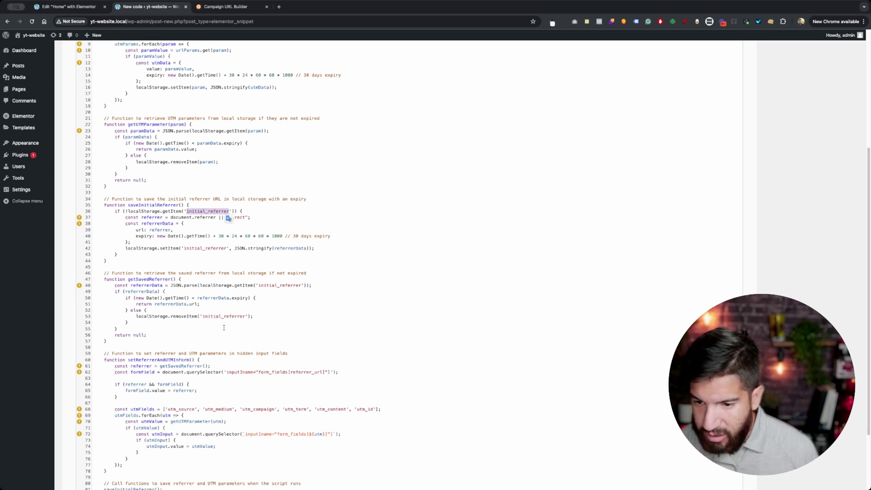
pyautogui.scroll(5, 219, 181)
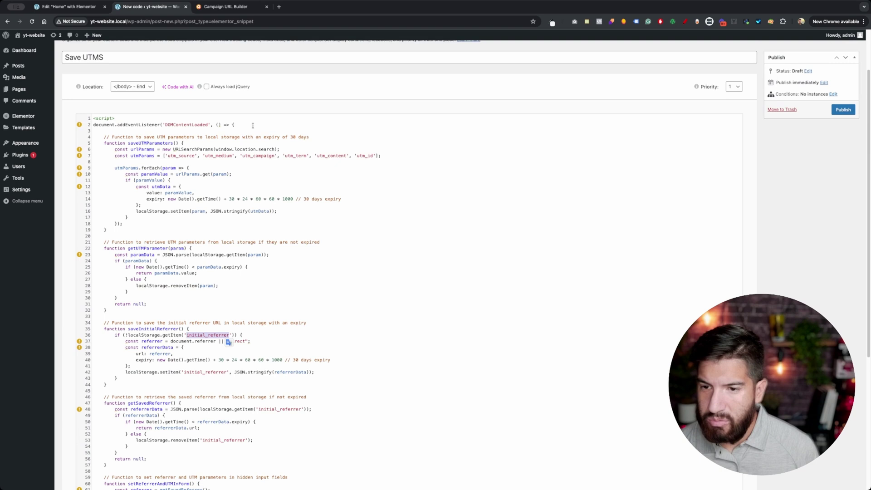
# Add a Hidden field to the Home page form and label it initial_referrer
pyautogui.click(83, 8)
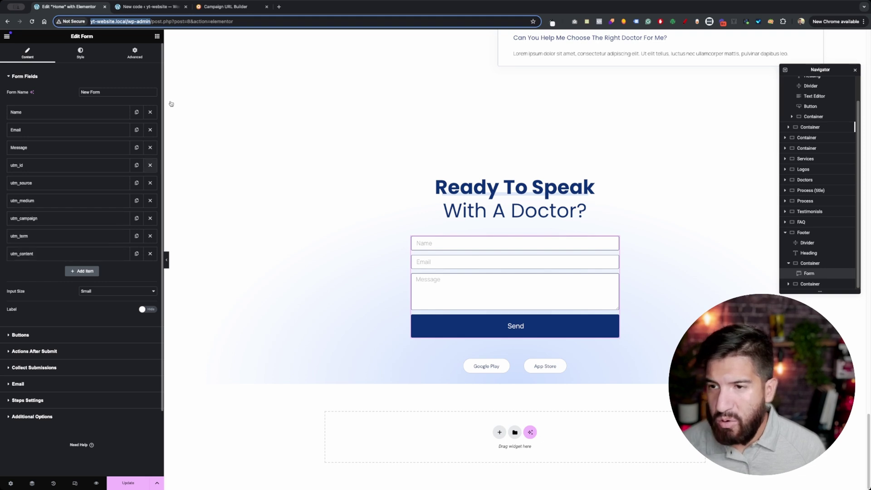
pyautogui.click(83, 271)
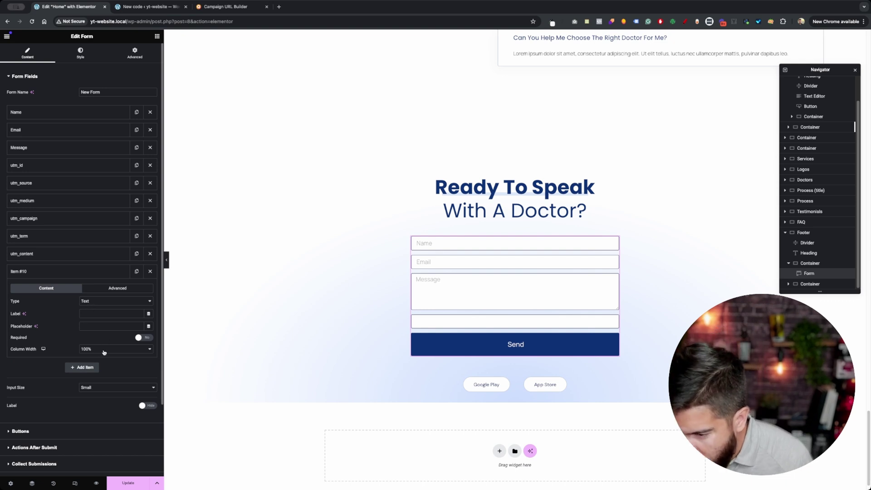
pyautogui.click(116, 300)
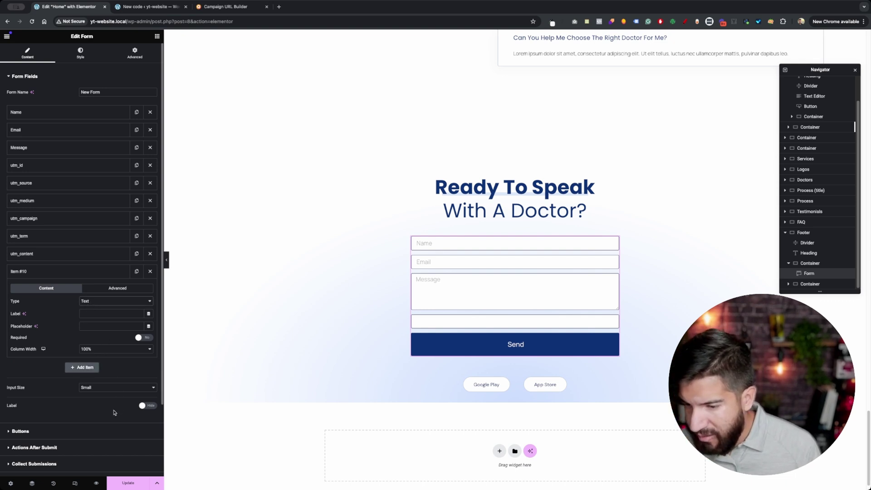
pyautogui.click(114, 411)
pyautogui.click(92, 314)
pyautogui.hotkey('ctrl', 'v')
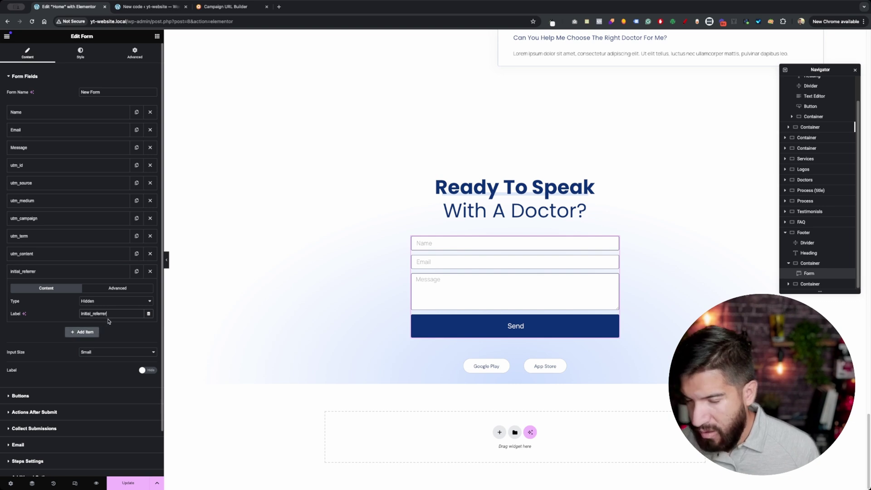
# Set the field ID to initial_referrer and use a Request Parameter dynamic tag as default value
pyautogui.click(118, 289)
pyautogui.doubleClick(103, 314)
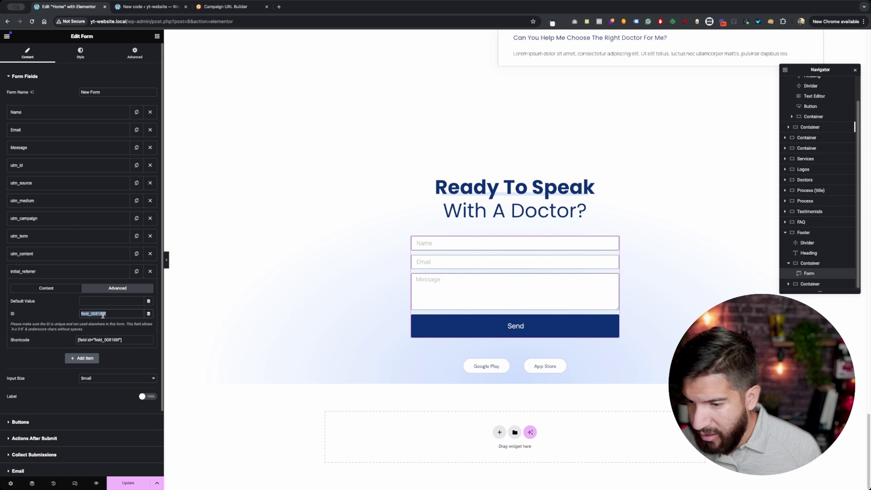
pyautogui.hotkey('ctrl', 'v')
pyautogui.click(148, 302)
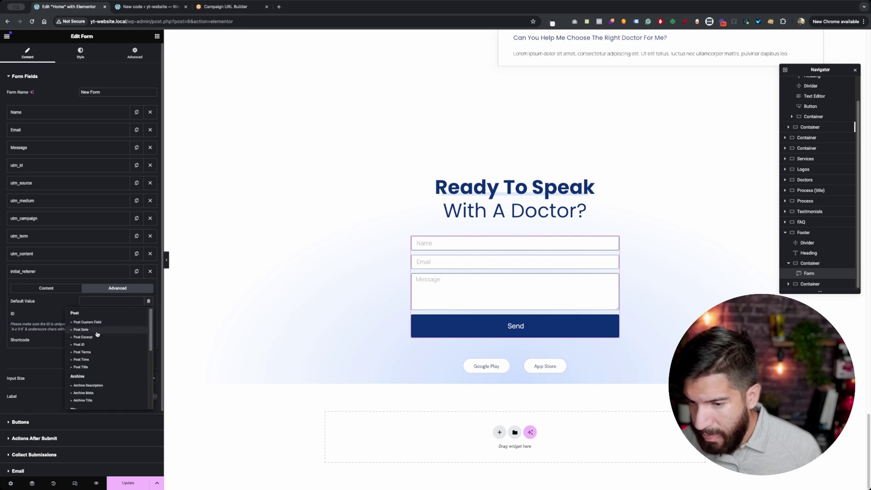
pyautogui.scroll(-5, 112, 373)
pyautogui.scroll(-1, 113, 374)
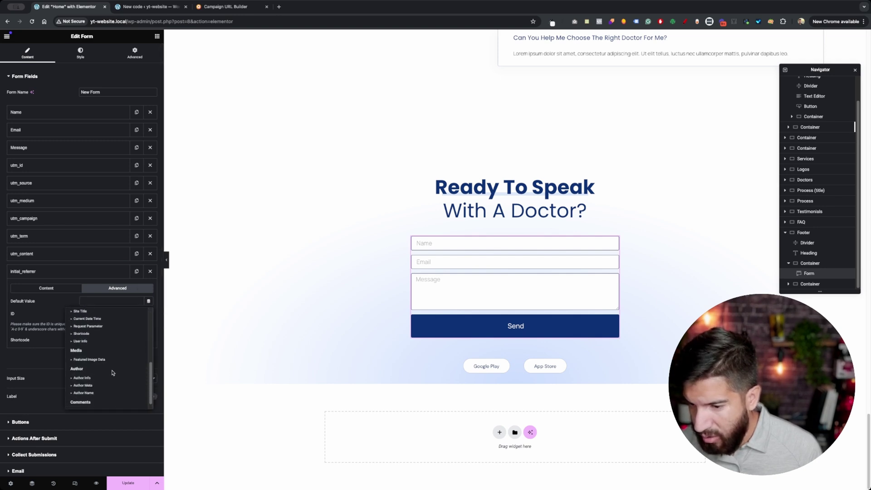
pyautogui.scroll(-1, 114, 370)
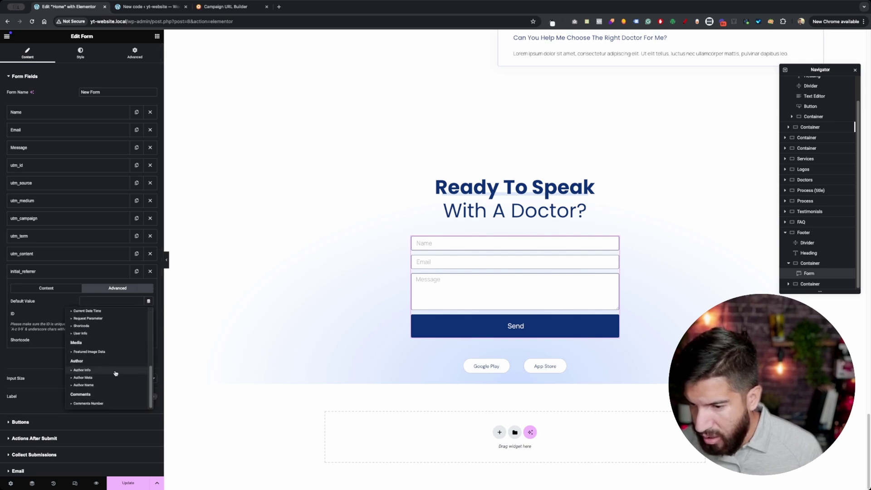
pyautogui.click(95, 319)
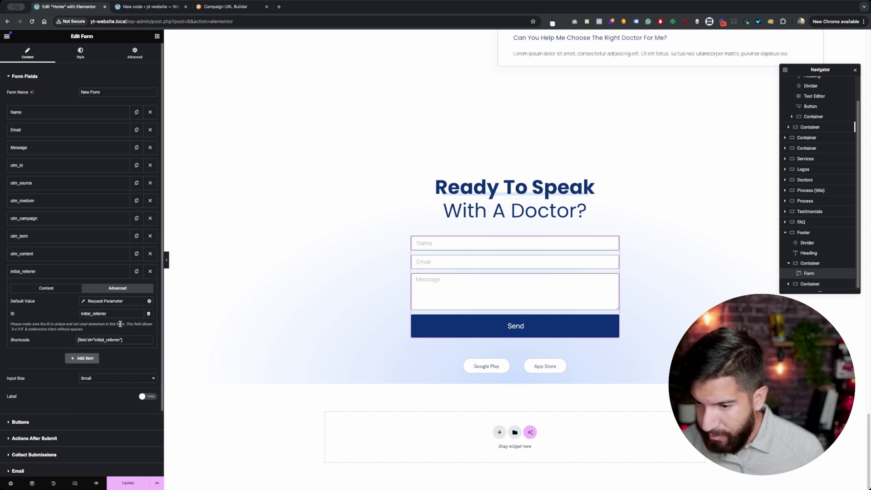
# Set the Request Parameter name to initial_referrer and recheck the setting
pyautogui.click(133, 305)
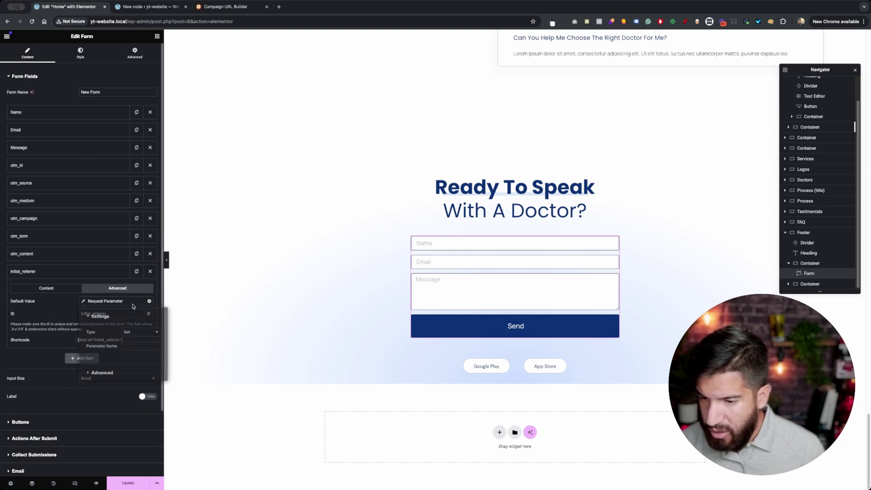
pyautogui.click(133, 349)
pyautogui.hotkey('ctrl', 'v')
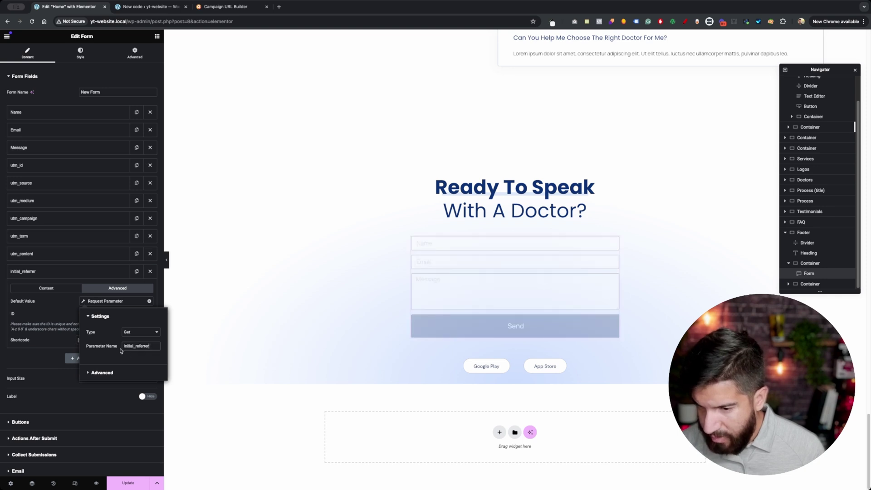
pyautogui.click(63, 316)
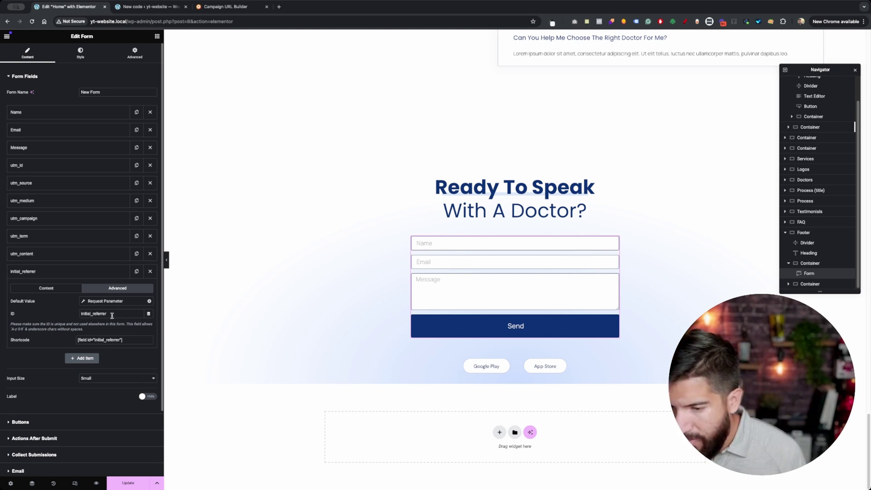
pyautogui.click(118, 301)
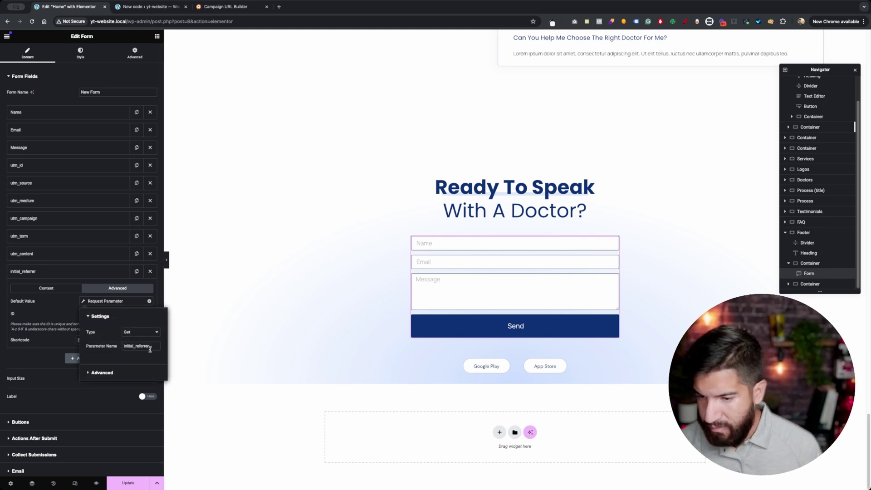
pyautogui.click(50, 303)
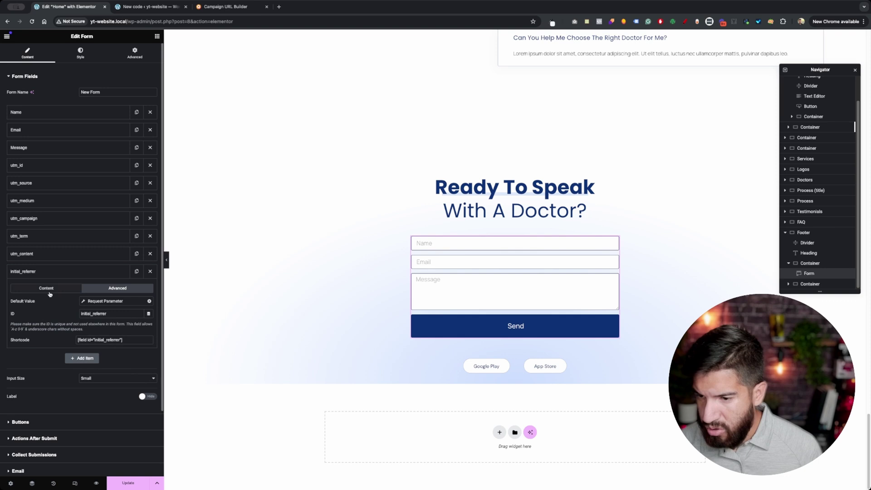
pyautogui.click(47, 289)
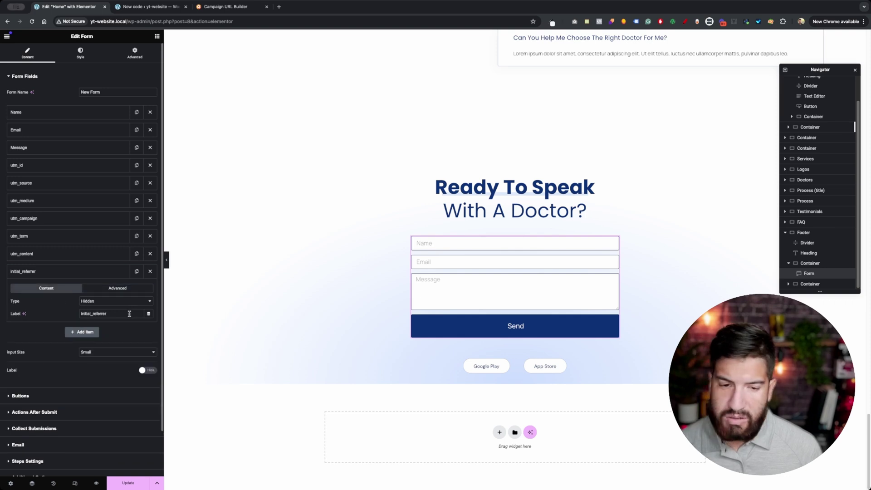
pyautogui.click(162, 9)
pyautogui.scroll(-4, 300, 321)
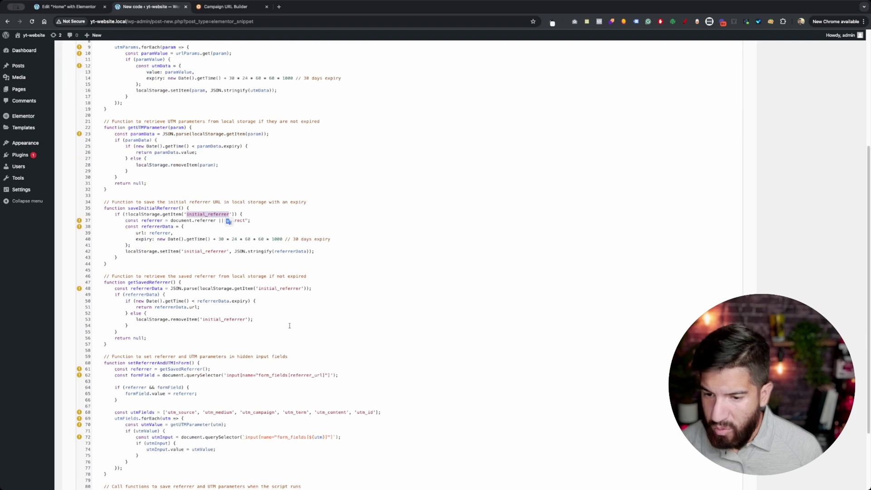
pyautogui.scroll(3, 299, 321)
pyautogui.scroll(1, 235, 200)
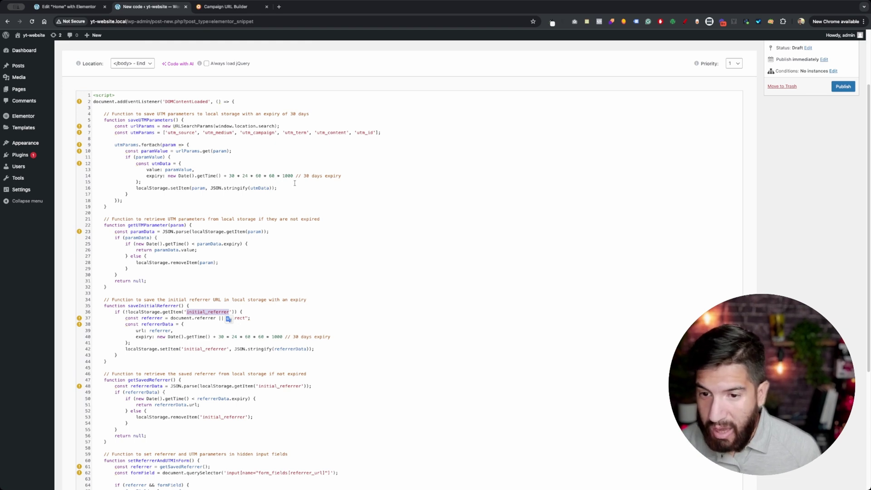
pyautogui.moveTo(146, 176); pyautogui.dragTo(347, 178)
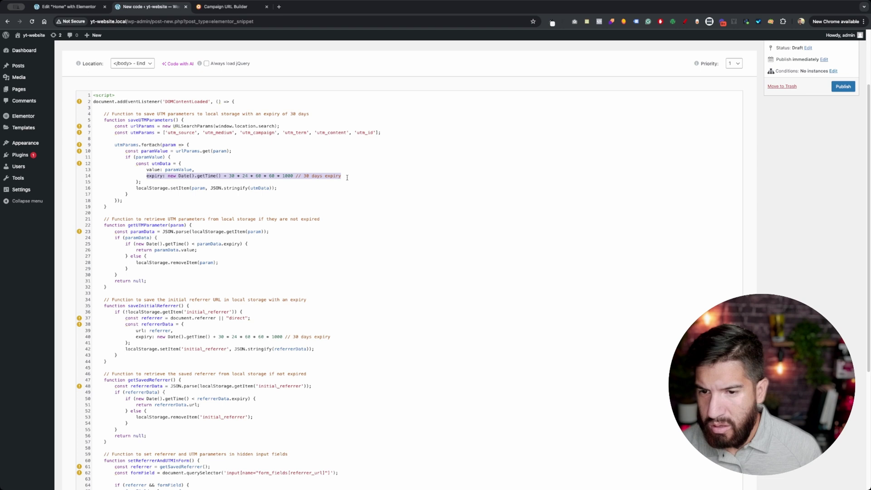
pyautogui.click(282, 202)
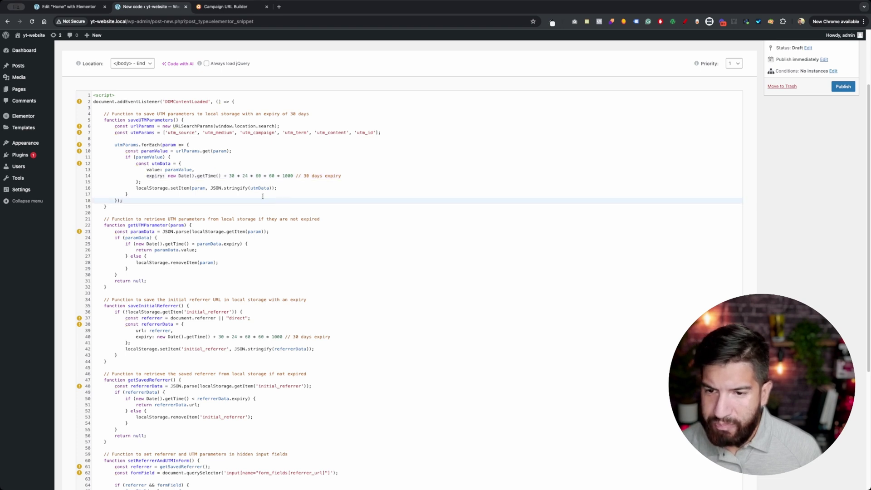
pyautogui.doubleClick(231, 175)
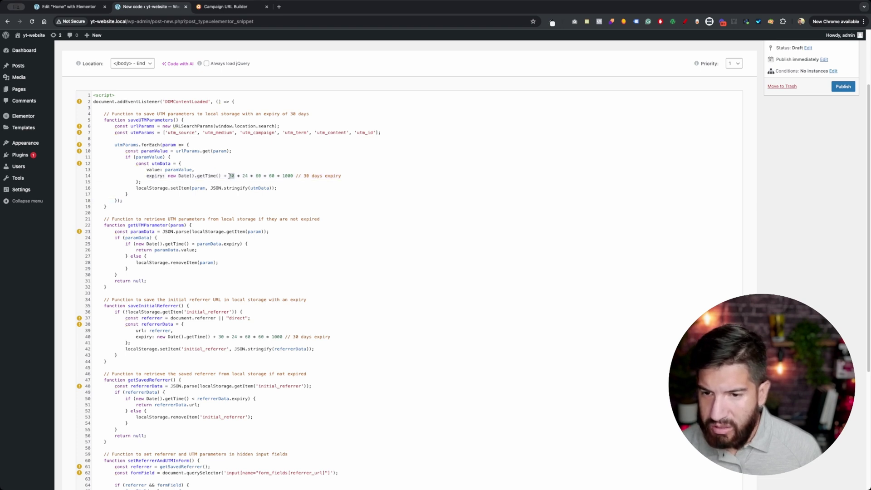
pyautogui.click(356, 244)
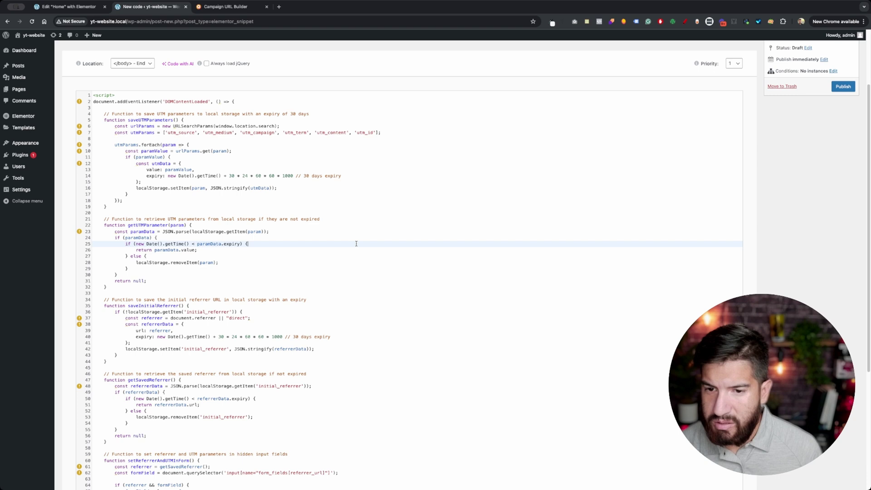
pyautogui.scroll(-3, 338, 312)
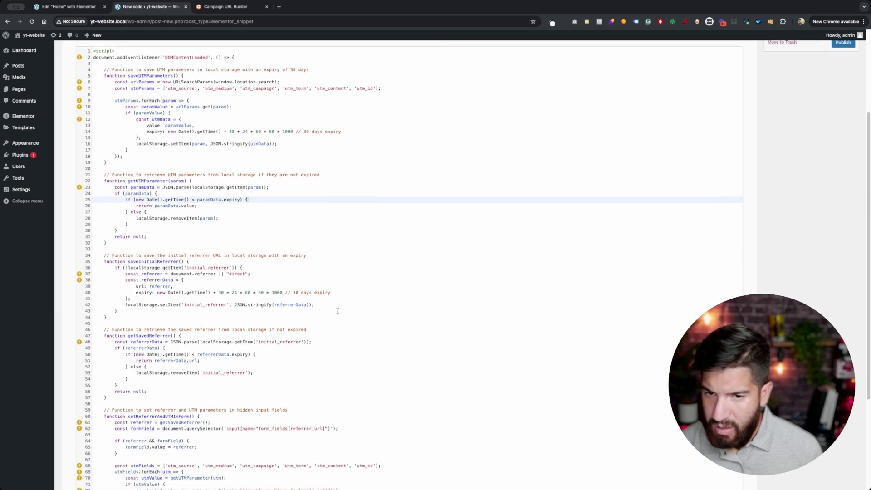
pyautogui.scroll(-5, 337, 312)
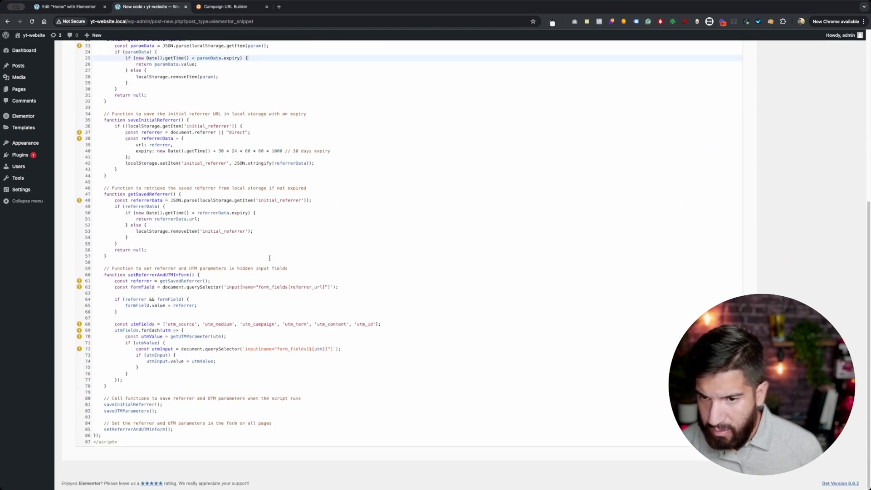
pyautogui.doubleClick(220, 151)
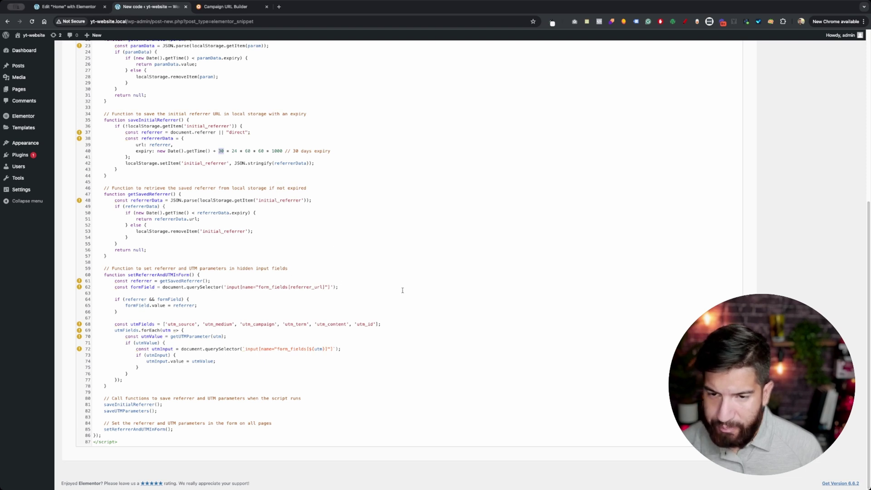
pyautogui.scroll(5, 403, 291)
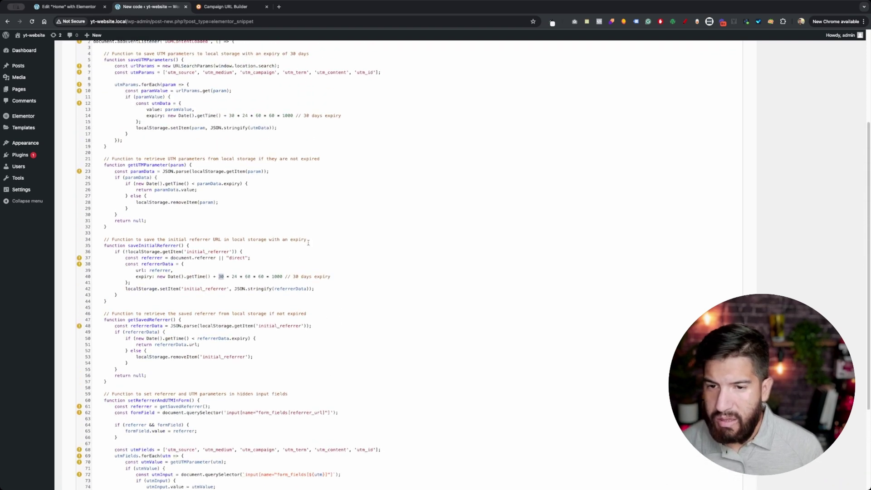
pyautogui.scroll(1, 196, 154)
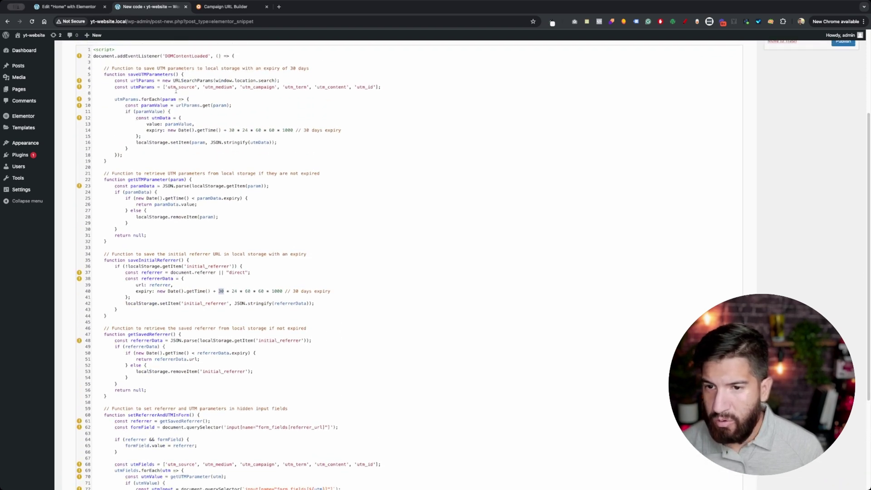
pyautogui.scroll(-3, 174, 233)
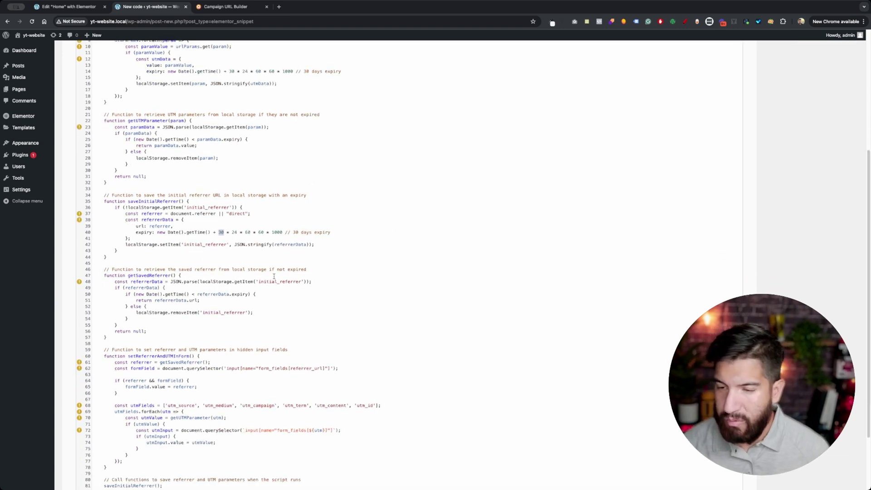
pyautogui.scroll(-4, 337, 333)
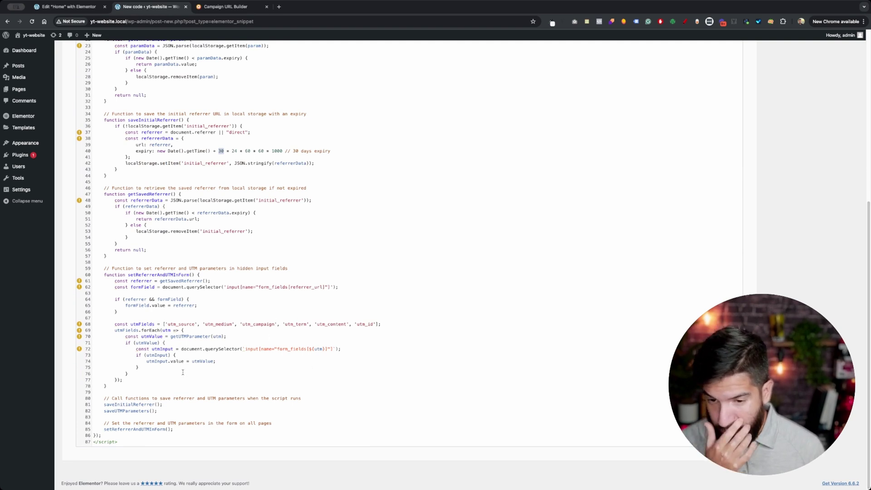
# Collapse the initial_referrer field, then copy the builder's generated yt-website.local campaign URL
pyautogui.click(65, 6)
pyautogui.click(74, 271)
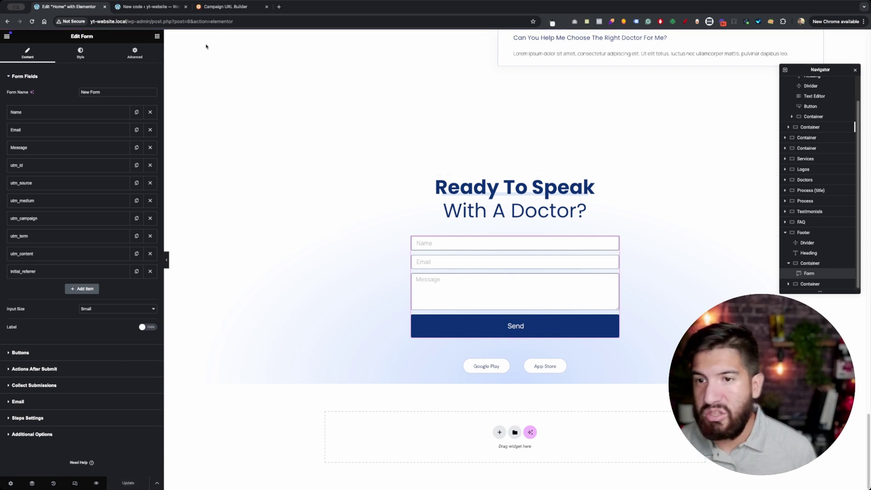
pyautogui.click(225, 7)
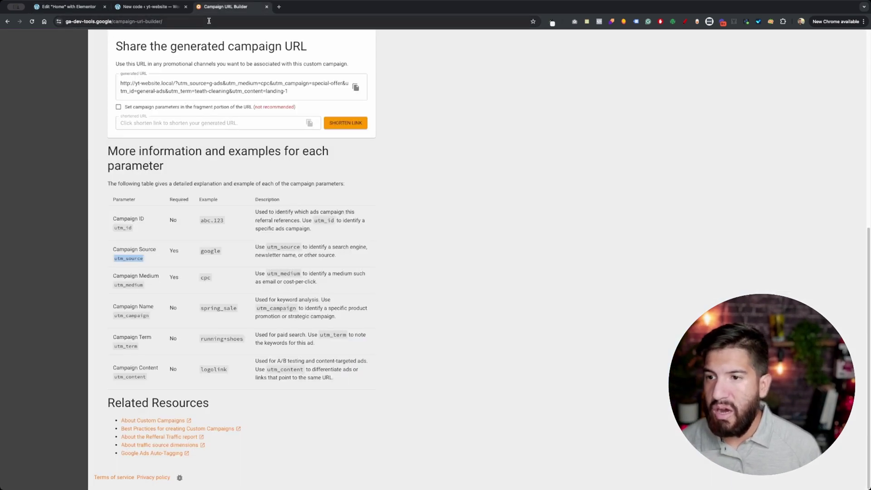
pyautogui.click(208, 22)
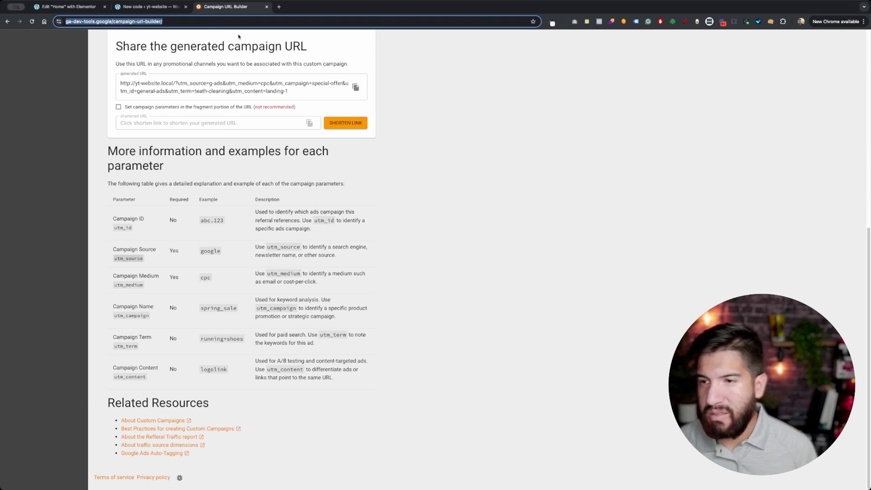
pyautogui.scroll(2, 295, 113)
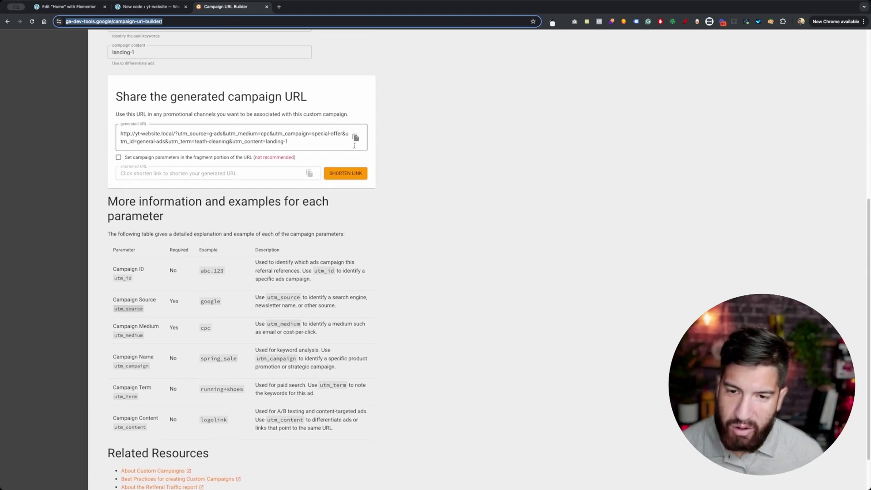
pyautogui.click(356, 142)
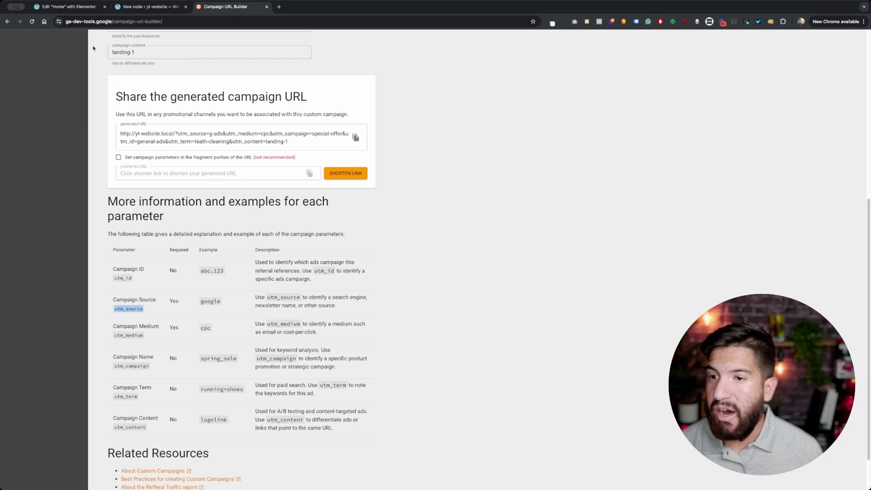
pyautogui.click(356, 138)
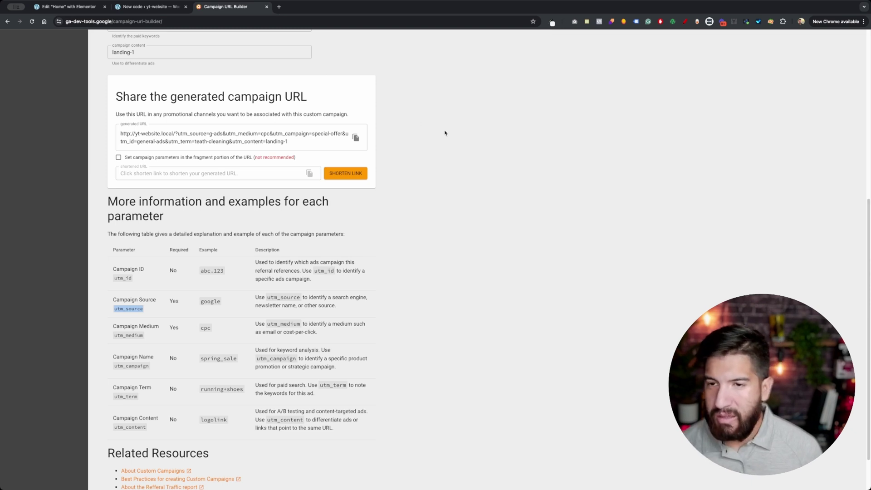
# Load the copied campaign URL in a new tab and scroll through the yt-website homepage
pyautogui.click(279, 6)
pyautogui.hotkey('ctrl', 'v')
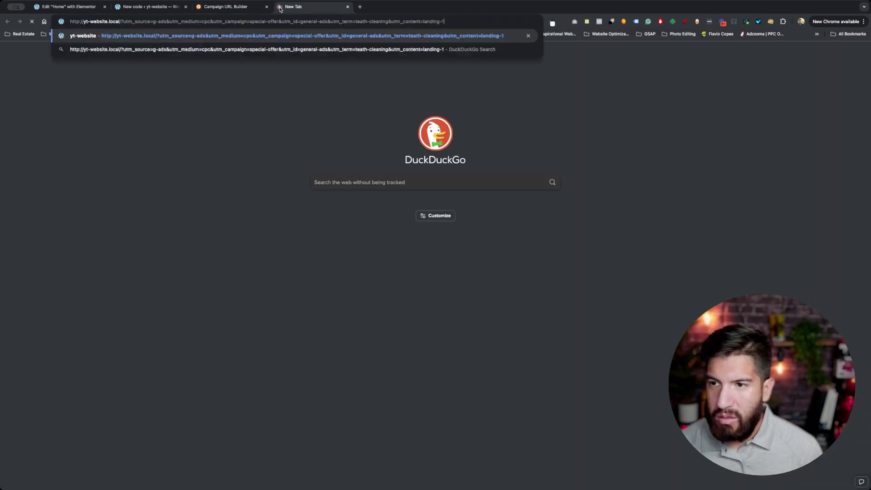
pyautogui.press('Return')
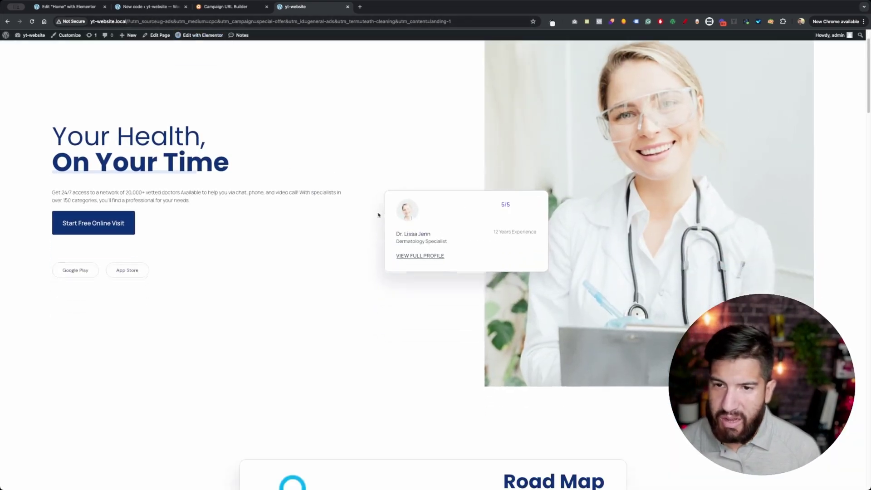
pyautogui.scroll(-3, 379, 215)
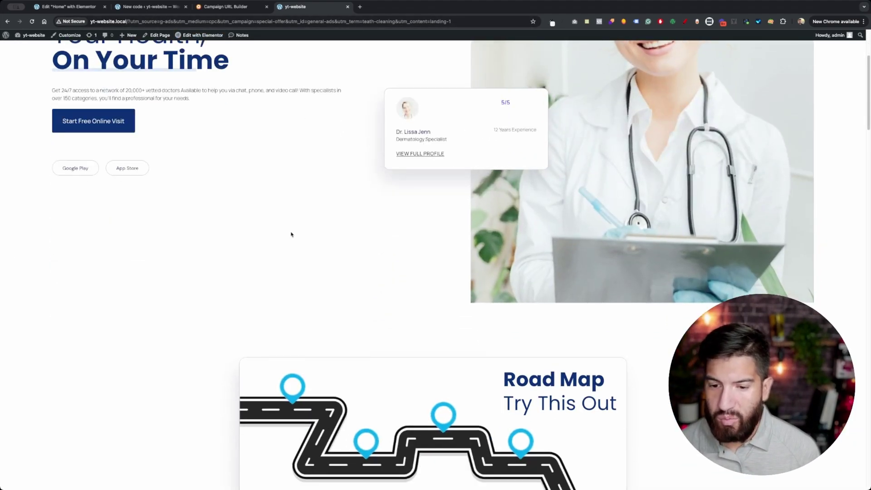
pyautogui.scroll(-8, 291, 234)
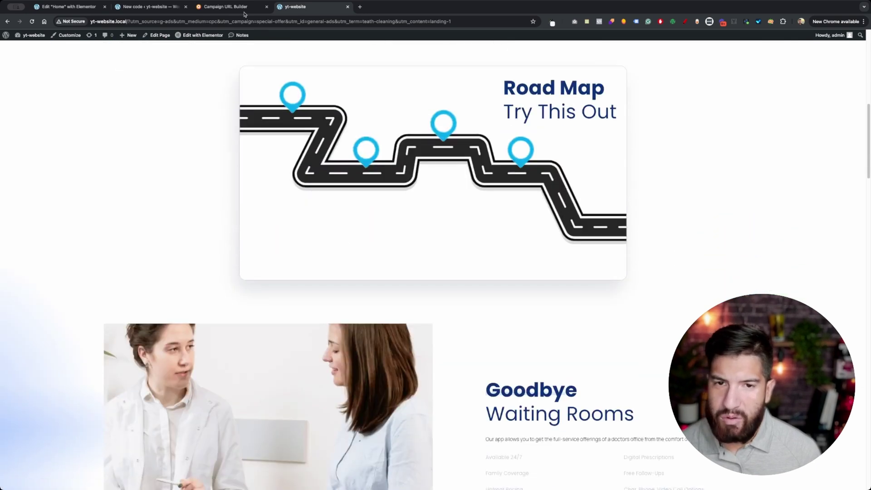
pyautogui.scroll(-8, 514, 270)
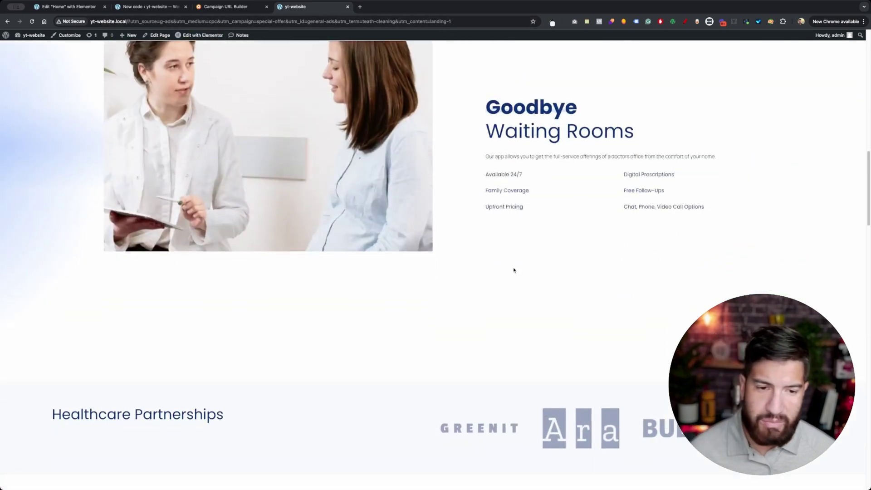
pyautogui.scroll(-5, 514, 270)
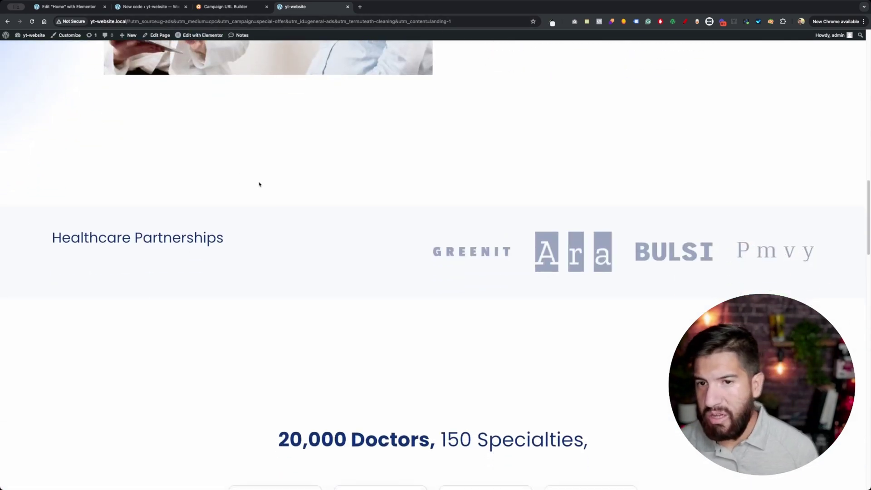
pyautogui.scroll(-14, 259, 184)
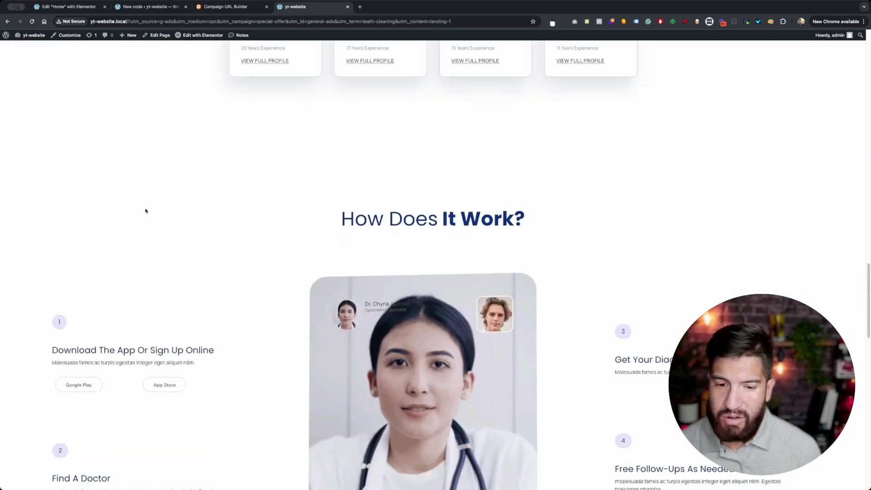
pyautogui.scroll(10, 147, 209)
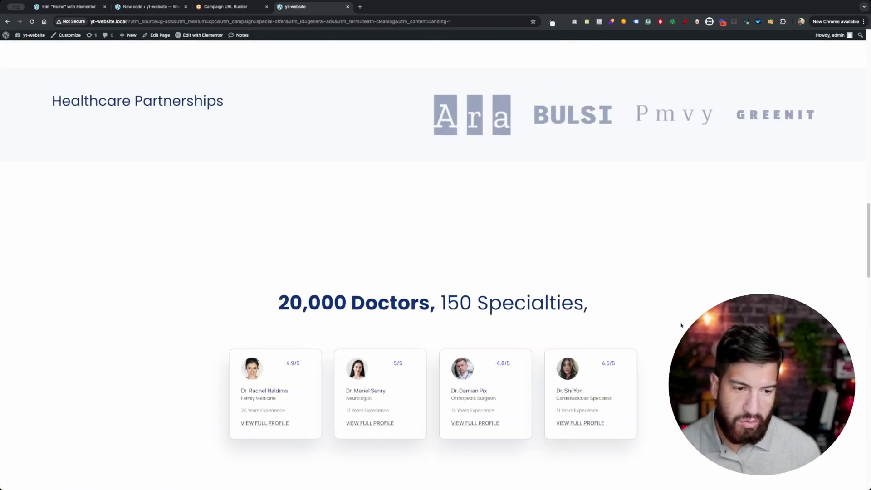
pyautogui.press('super+shift+c')
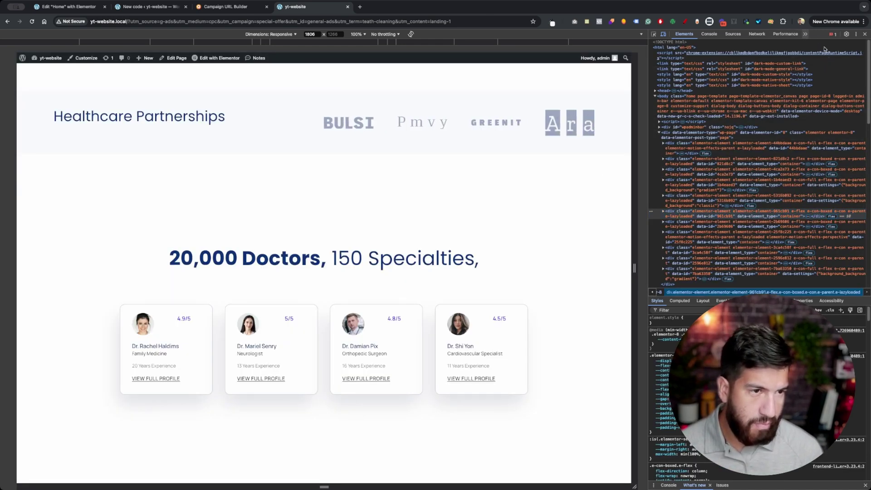
pyautogui.click(805, 34)
pyautogui.click(819, 50)
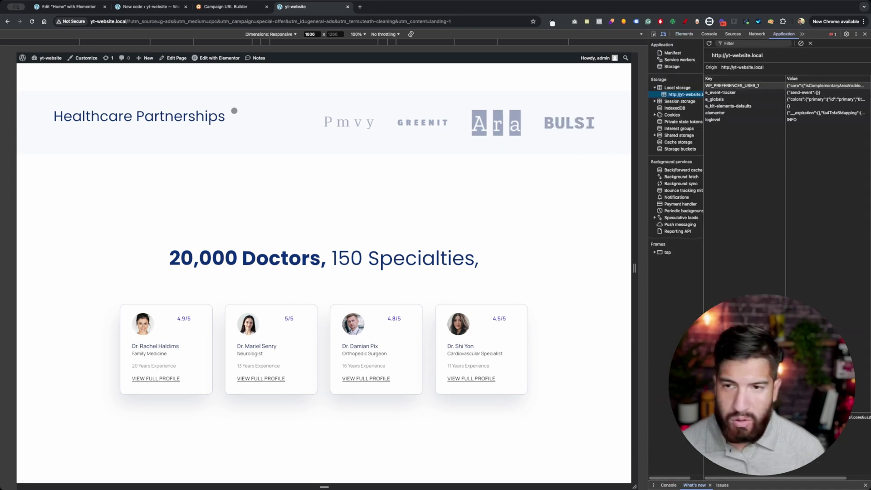
# Publish the Save UTMS custom code for the entire site and put the cursor in its script editor
pyautogui.click(149, 9)
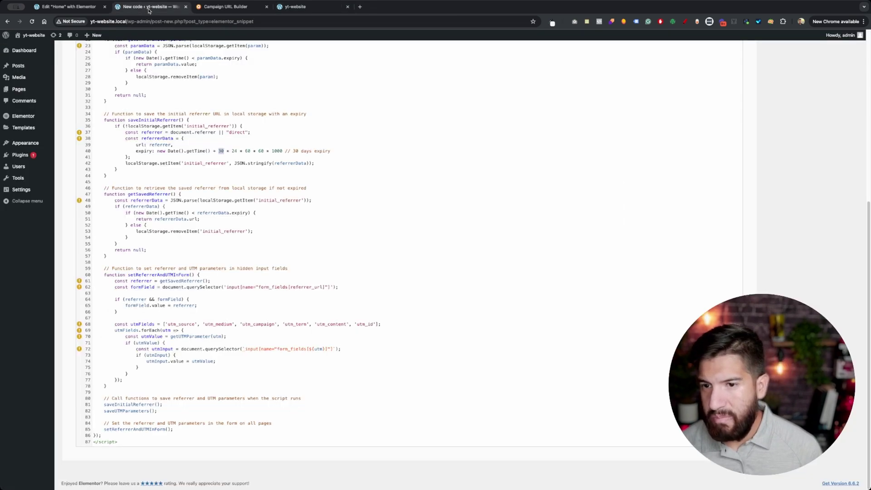
pyautogui.scroll(10, 395, 293)
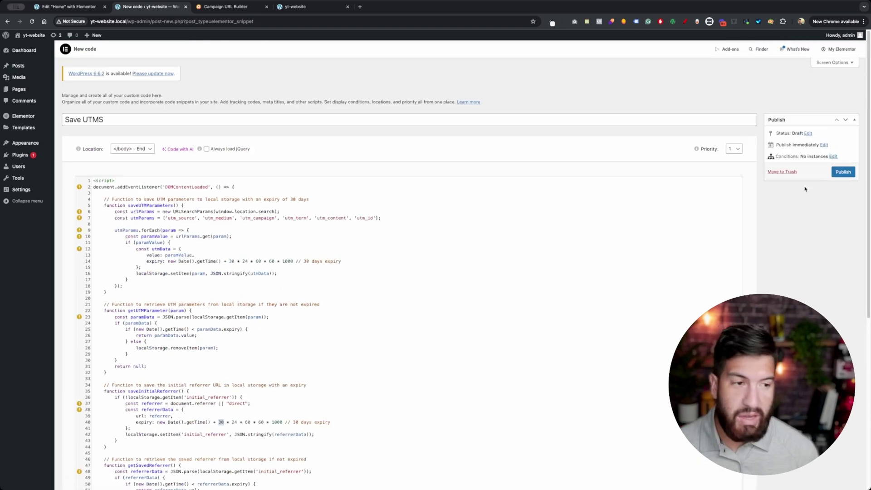
pyautogui.click(843, 172)
pyautogui.click(612, 288)
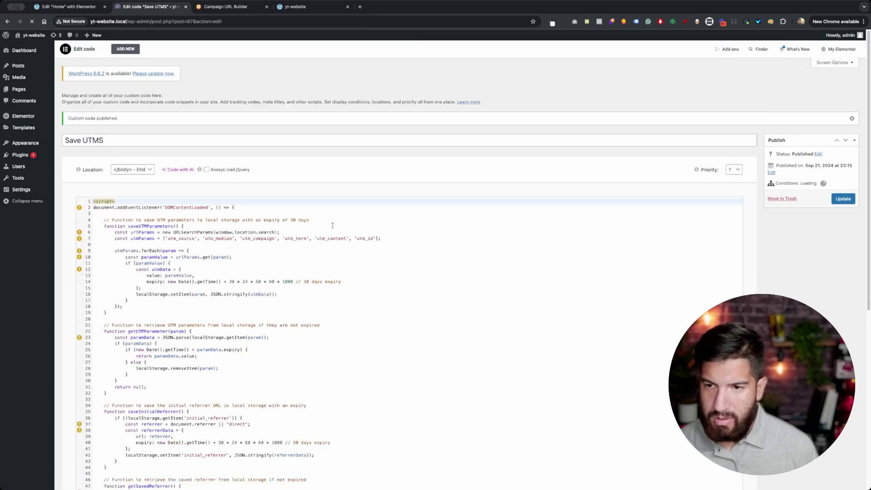
pyautogui.scroll(-10, 436, 344)
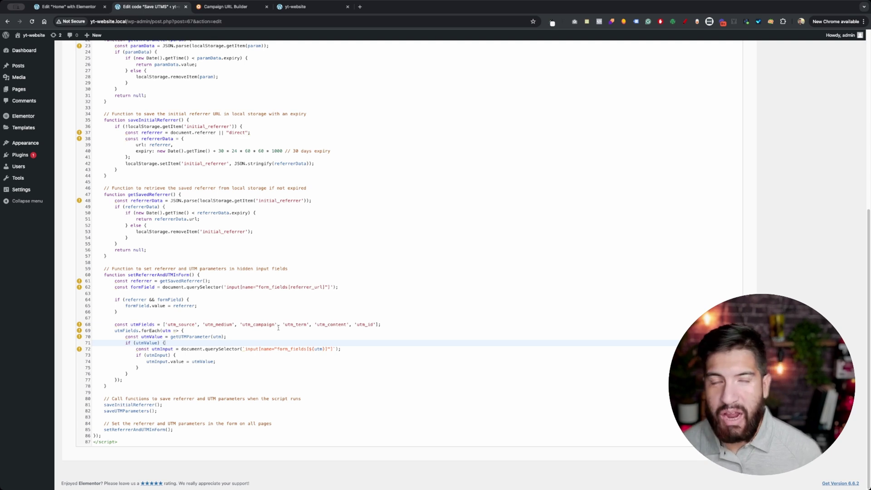
pyautogui.click(303, 373)
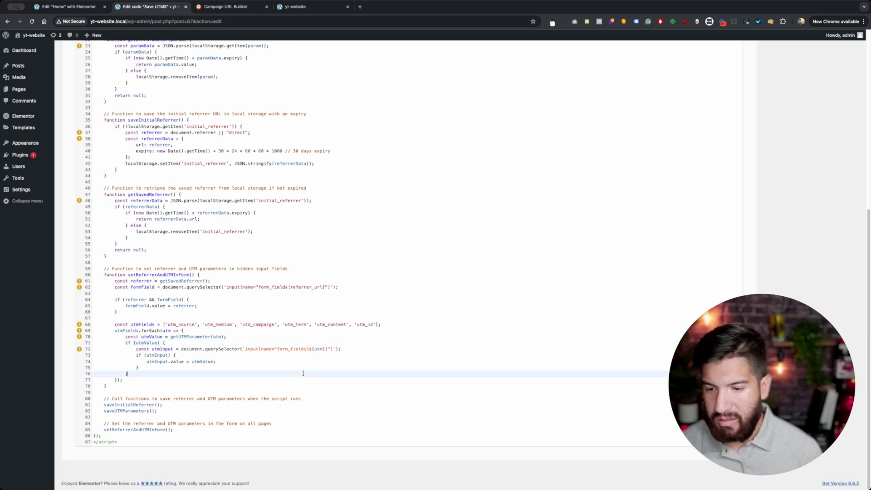
pyautogui.press('super+a')
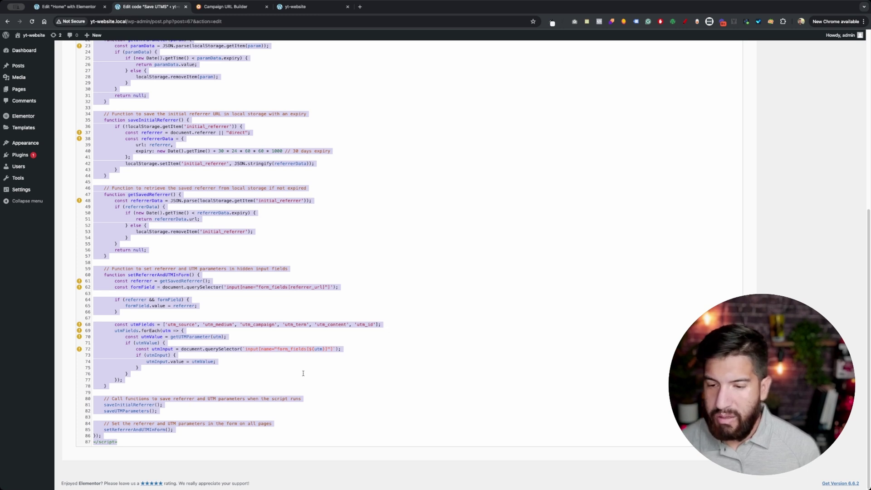
pyautogui.press('super+v')
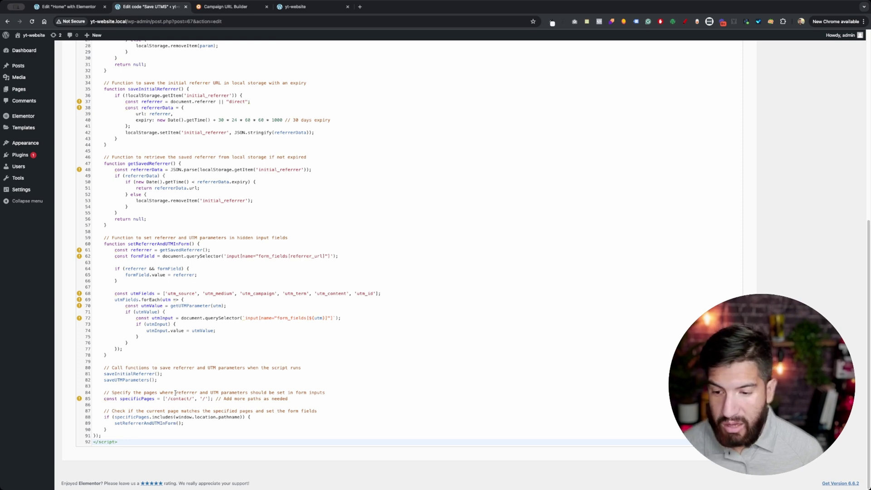
pyautogui.moveTo(167, 399); pyautogui.dragTo(192, 399)
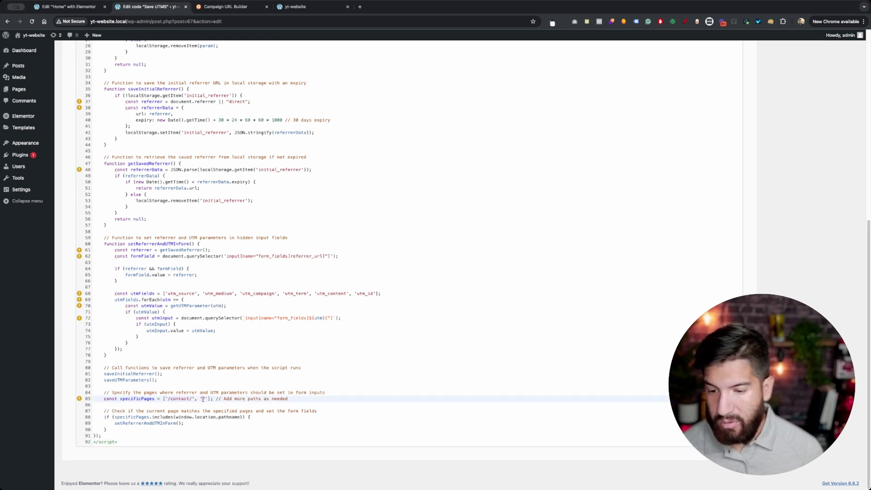
pyautogui.doubleClick(204, 399)
pyautogui.click(204, 398)
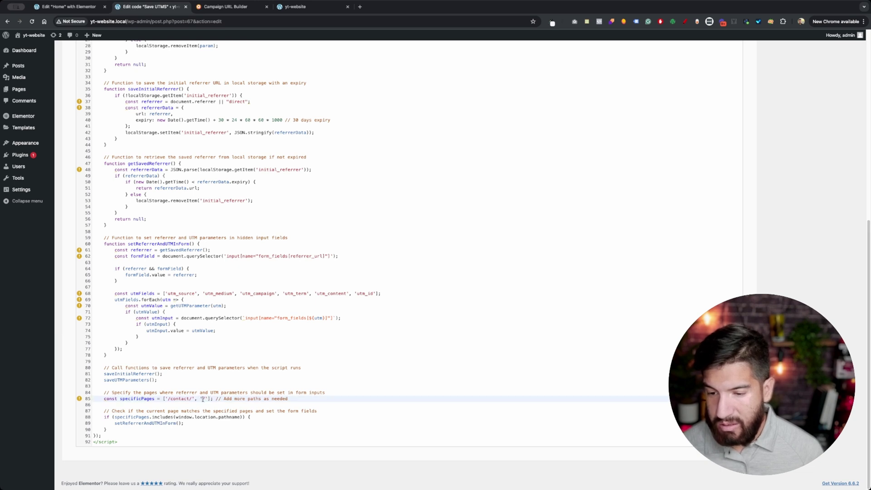
pyautogui.doubleClick(205, 398)
pyautogui.click(348, 399)
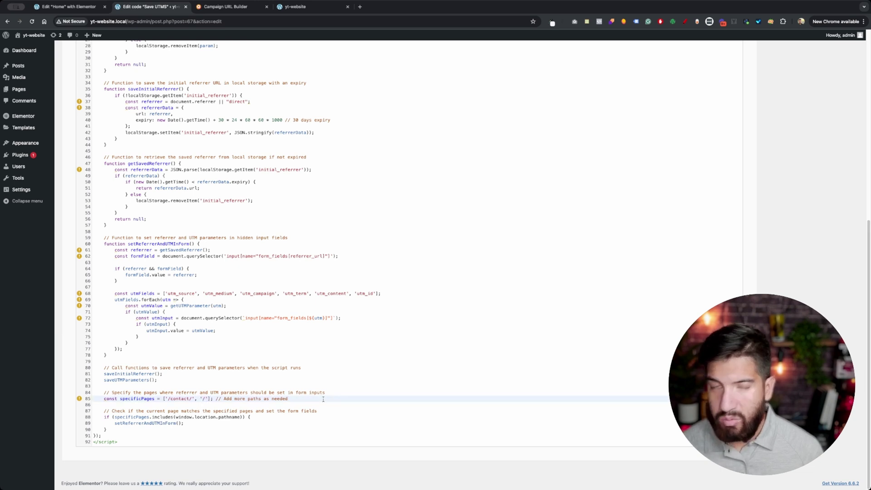
pyautogui.click(351, 365)
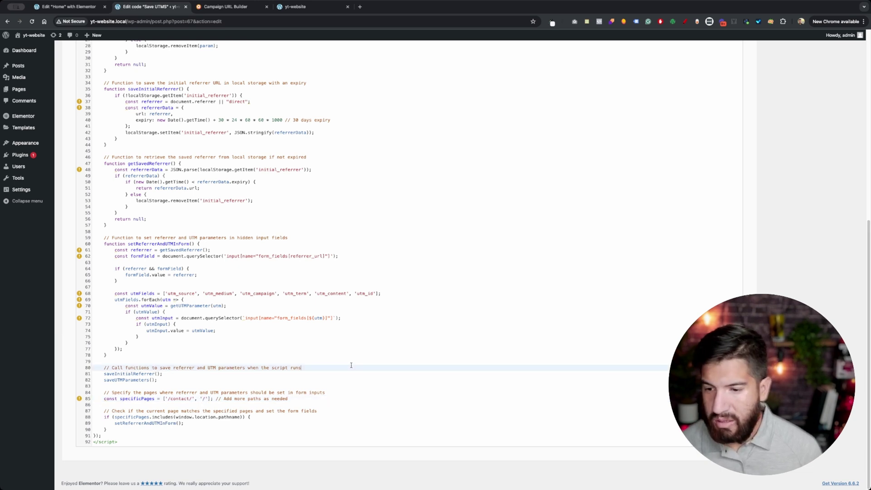
pyautogui.hotkey('ctrl', 'a')
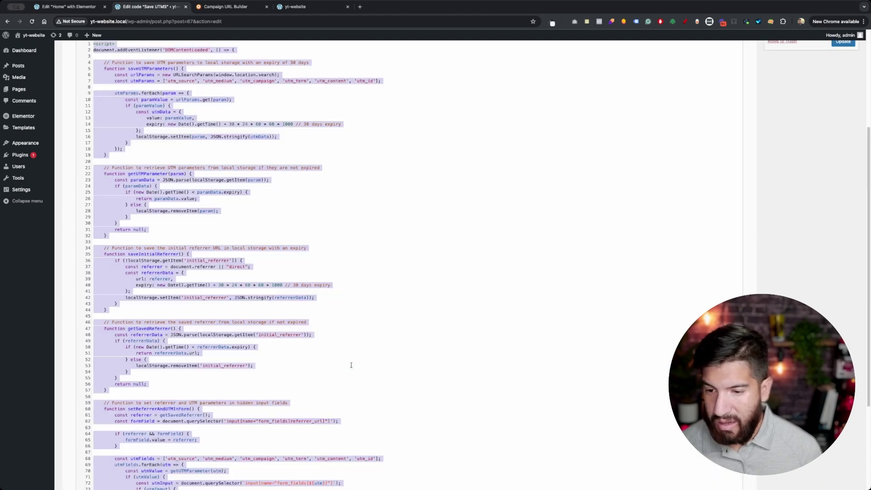
pyautogui.hotkey('ctrl', 'v')
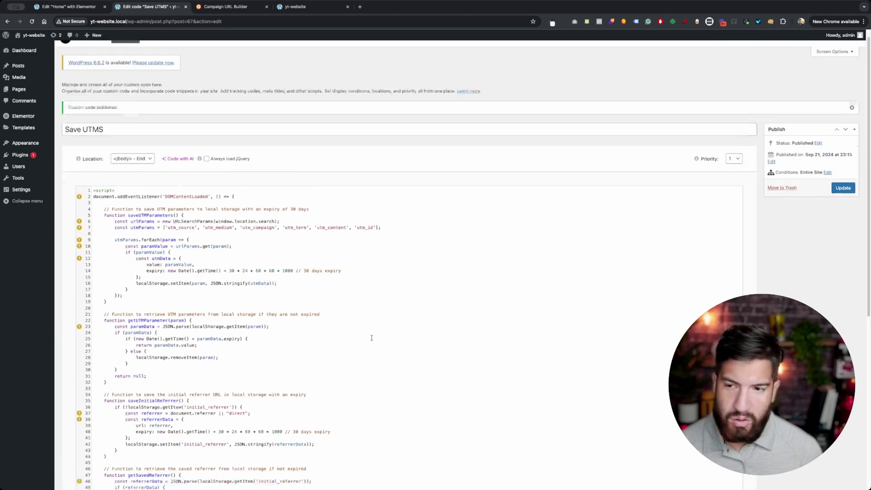
pyautogui.scroll(-6, 372, 338)
pyautogui.click(409, 351)
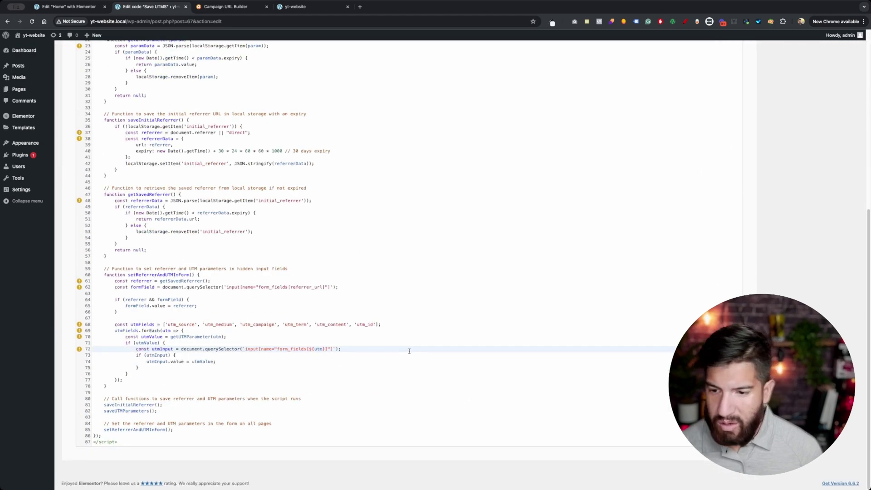
pyautogui.scroll(6, 302, 387)
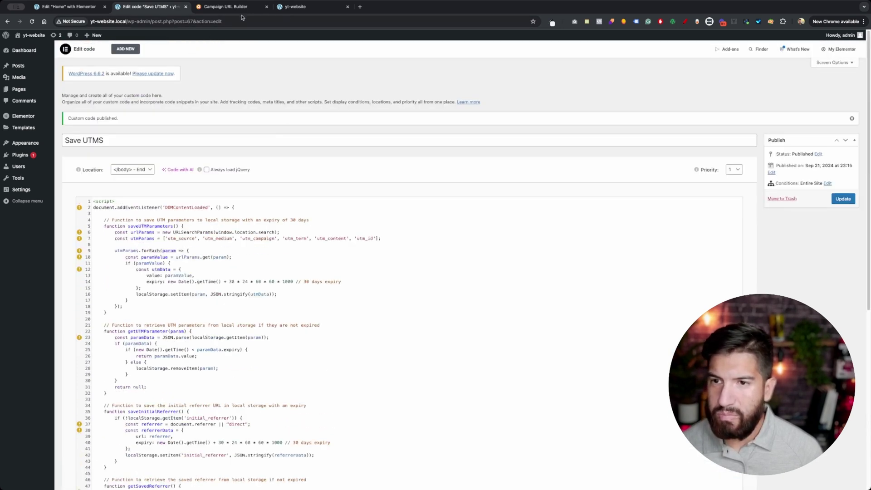
# Reload the UTM-tagged yt-website page with the developer tools closed
pyautogui.click(297, 8)
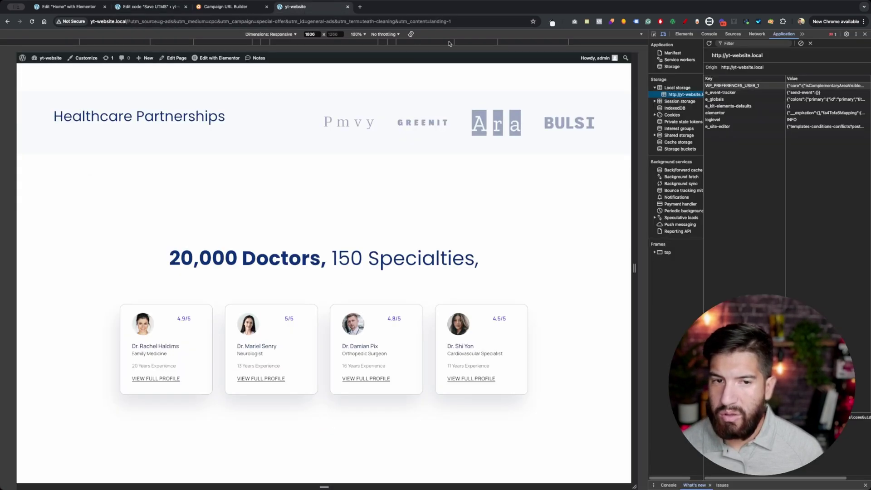
pyautogui.click(866, 34)
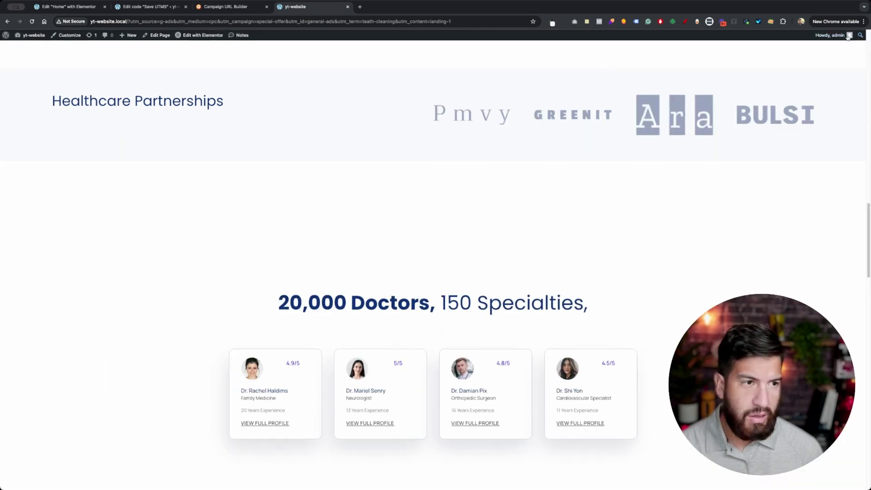
pyautogui.click(470, 22)
pyautogui.press('Return')
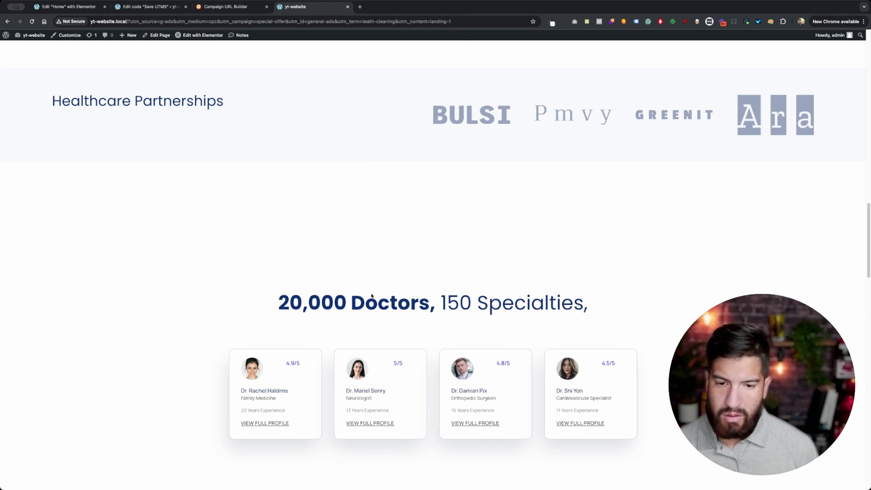
# Show the yt-website.local local storage keys in DevTools' Application panel
pyautogui.press('super+alt+i')
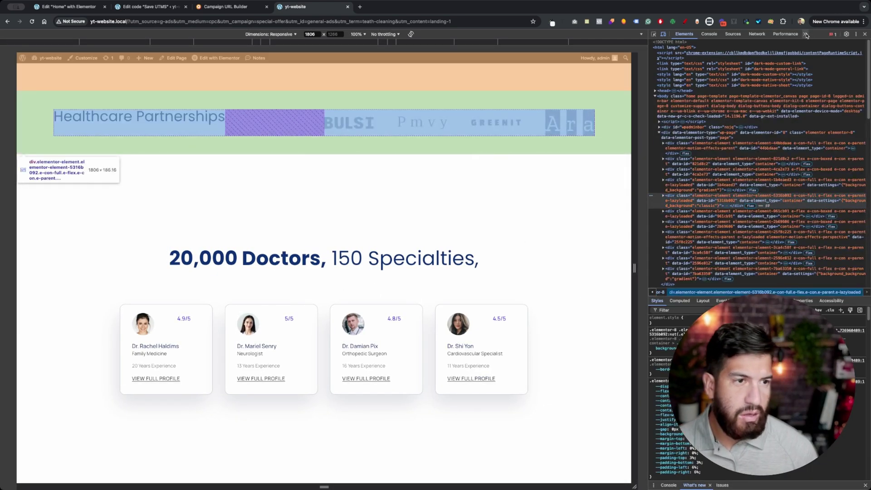
pyautogui.click(814, 44)
pyautogui.click(667, 88)
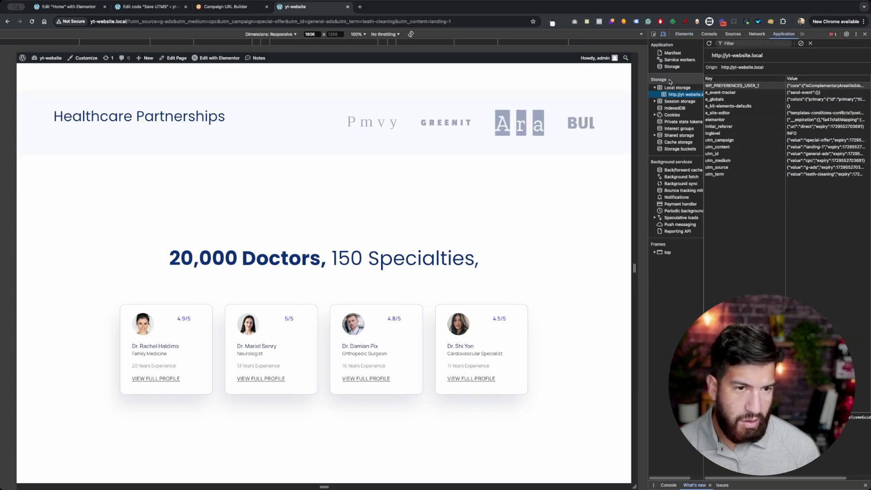
pyautogui.click(667, 93)
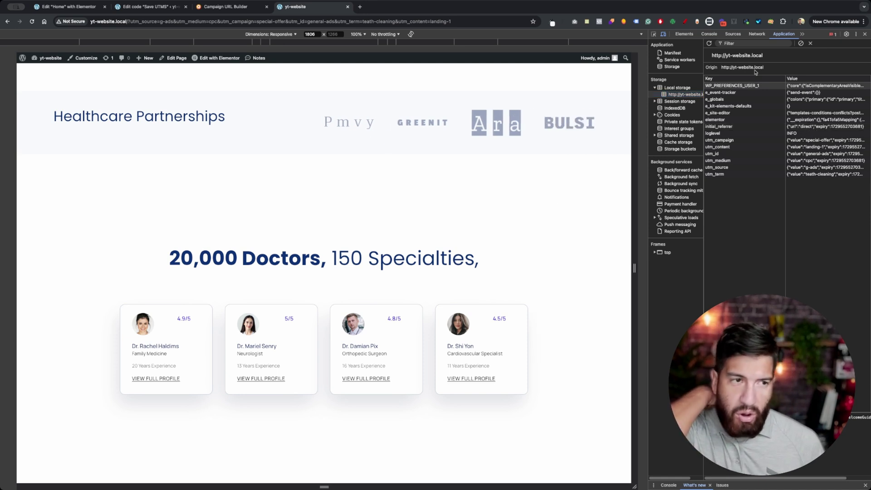
# Load plain yt-website.local with the UTM query string removed from the address
pyautogui.click(864, 34)
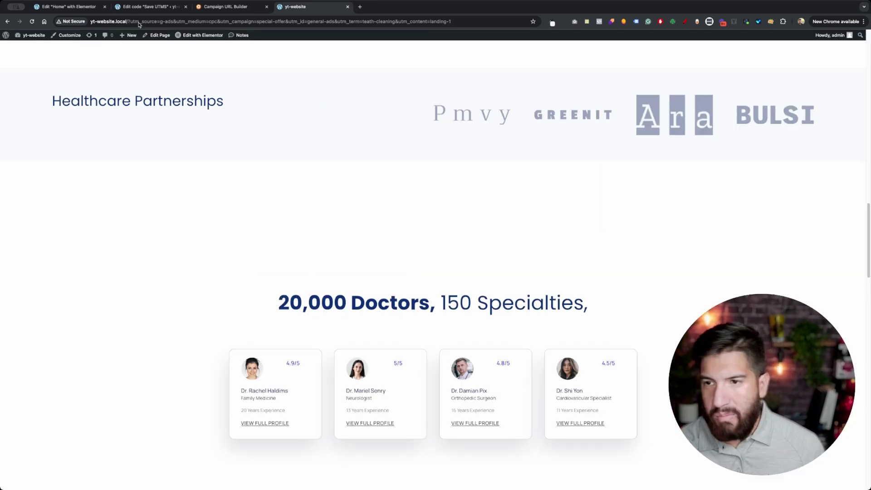
pyautogui.moveTo(128, 21); pyautogui.dragTo(452, 22)
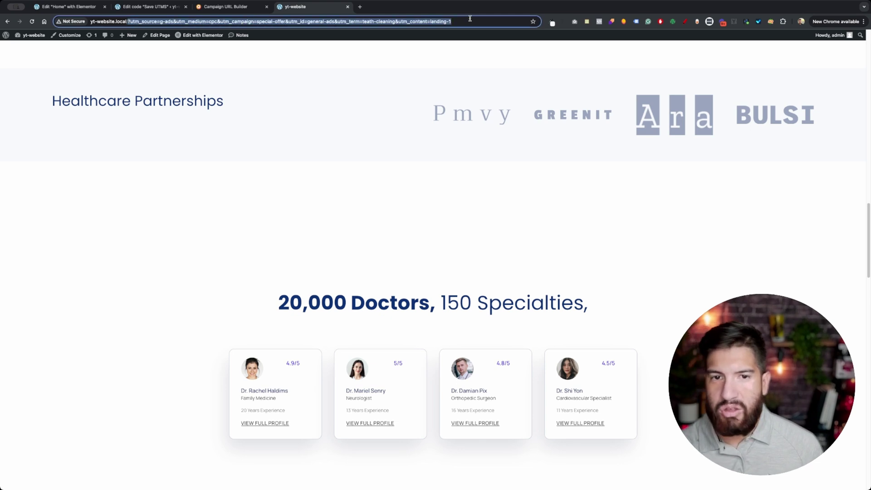
pyautogui.press('BackSpace')
pyautogui.press('Return')
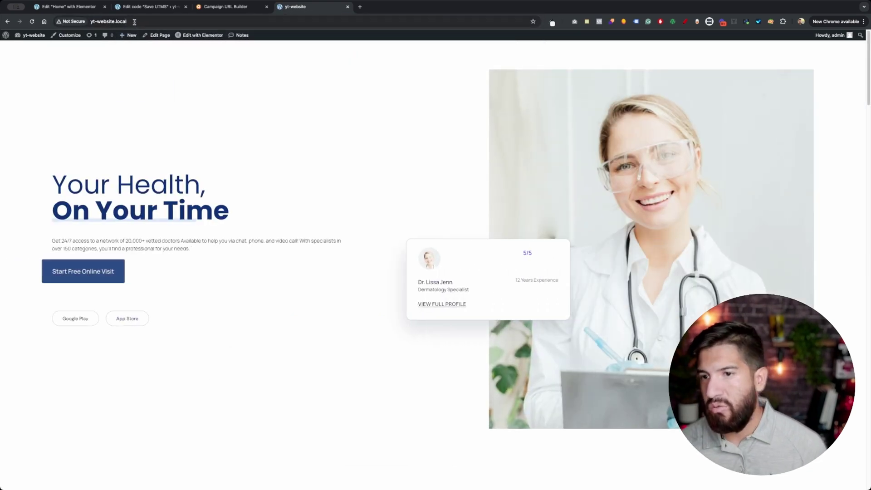
# Check local storage in DevTools, then scroll down to the Ready To Speak contact form
pyautogui.scroll(-10, 425, 341)
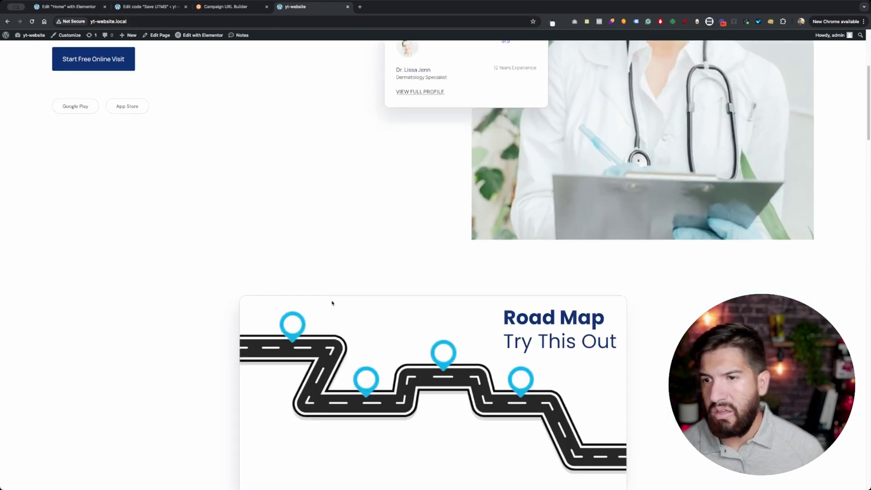
pyautogui.scroll(10, 349, 315)
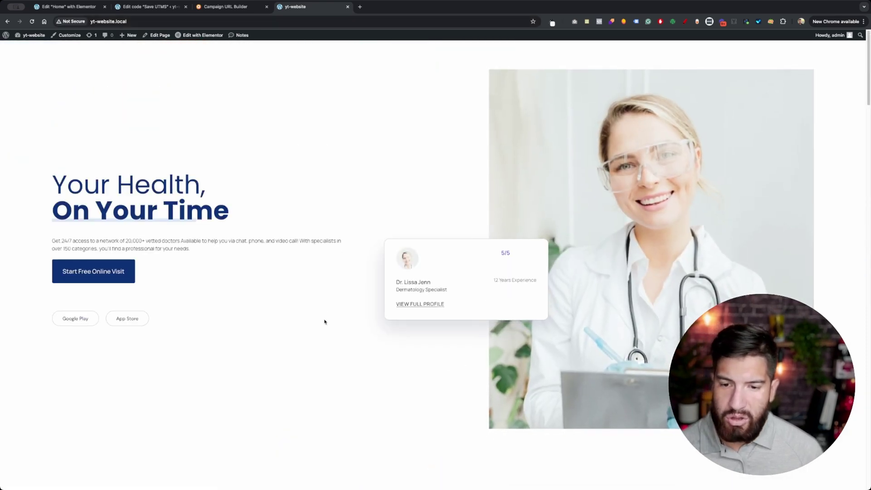
pyautogui.press('super+alt+i')
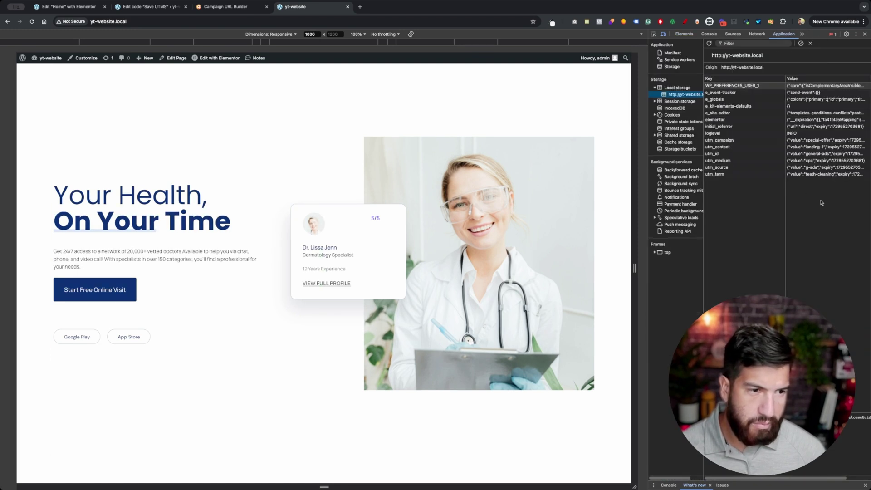
pyautogui.click(864, 34)
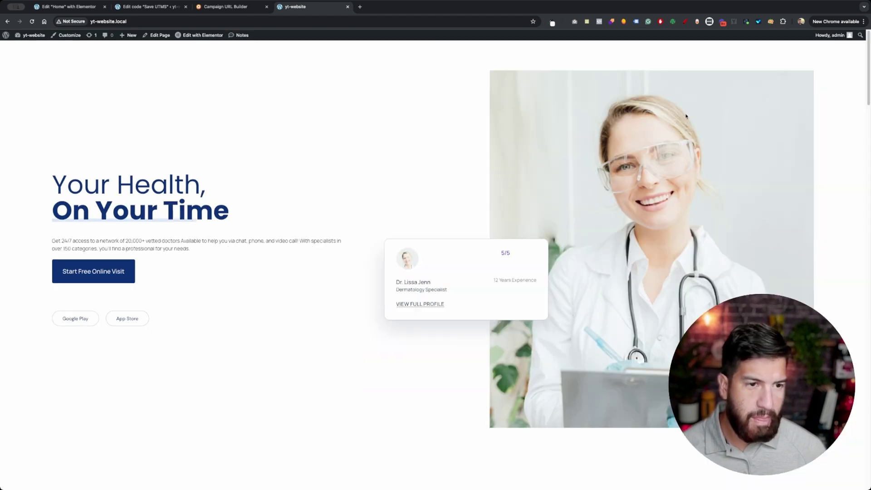
pyautogui.scroll(-15, 468, 278)
pyautogui.scroll(-15, 468, 279)
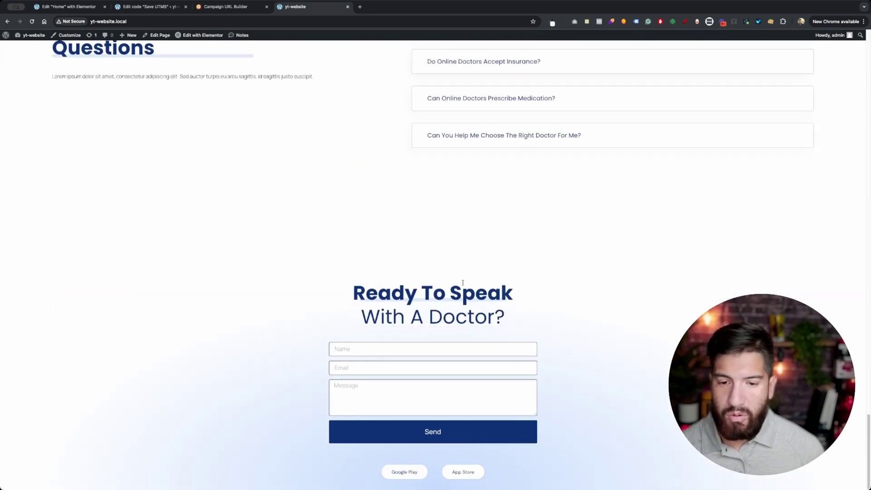
# Submit the contact form with a test name, email and 'test message', then go to the Dashboard
pyautogui.click(379, 353)
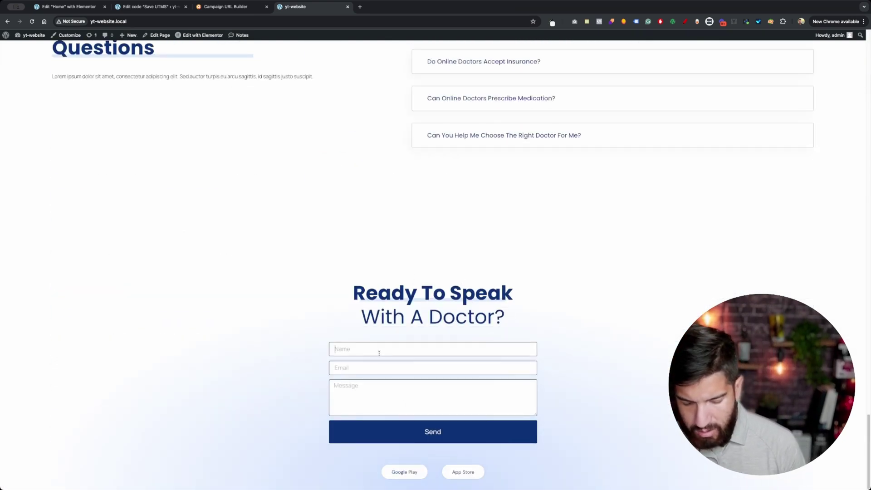
pyautogui.write('John ')
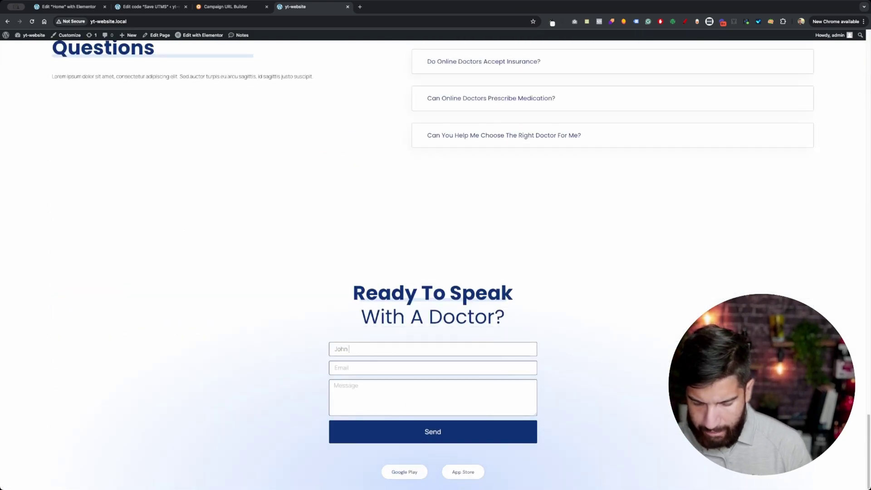
pyautogui.write('doete')
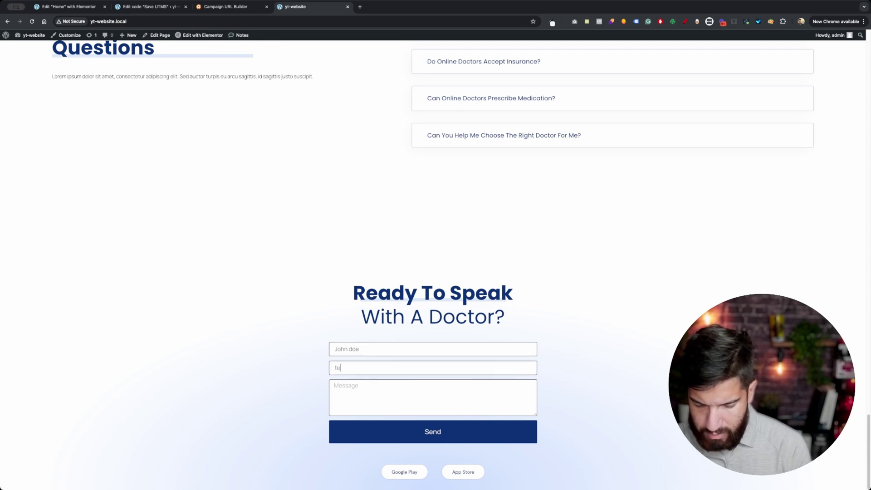
pyautogui.write('stjohn')
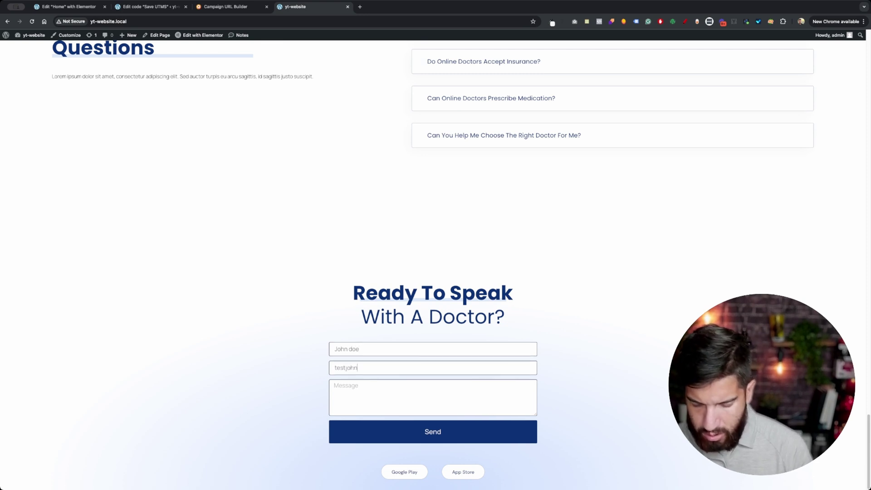
pyautogui.write('@website.com')
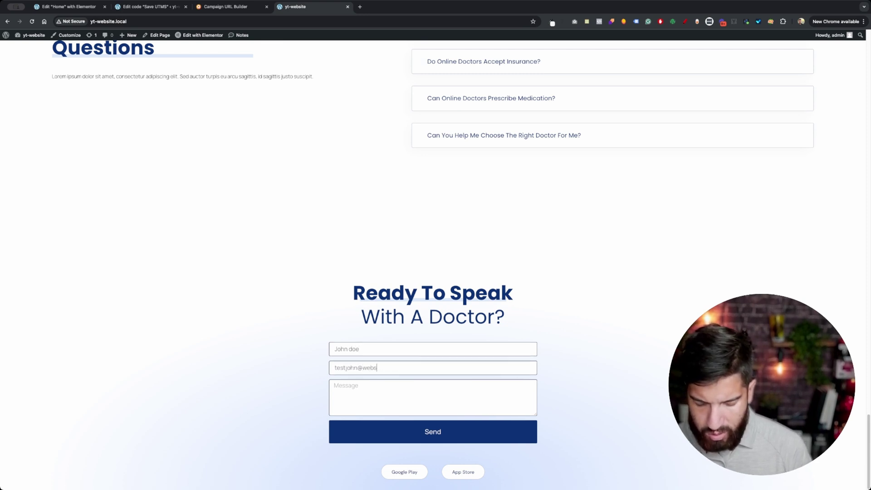
pyautogui.press('Tab')
pyautogui.write('te')
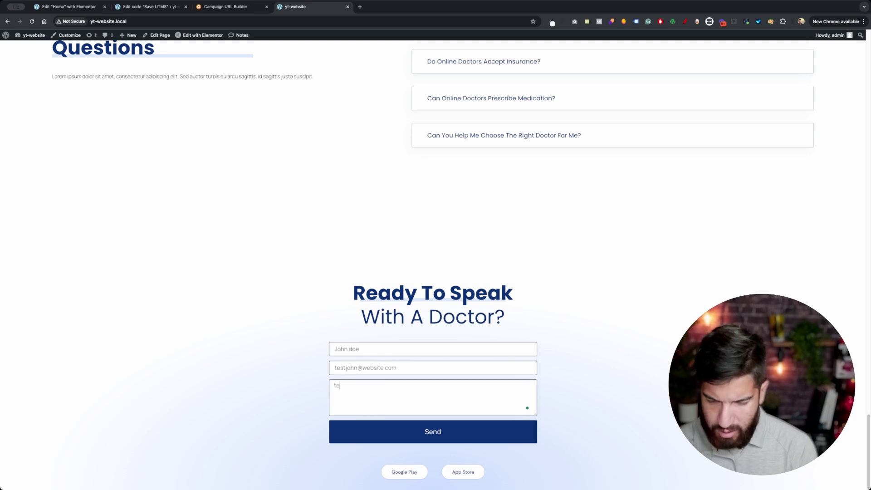
pyautogui.write('st message')
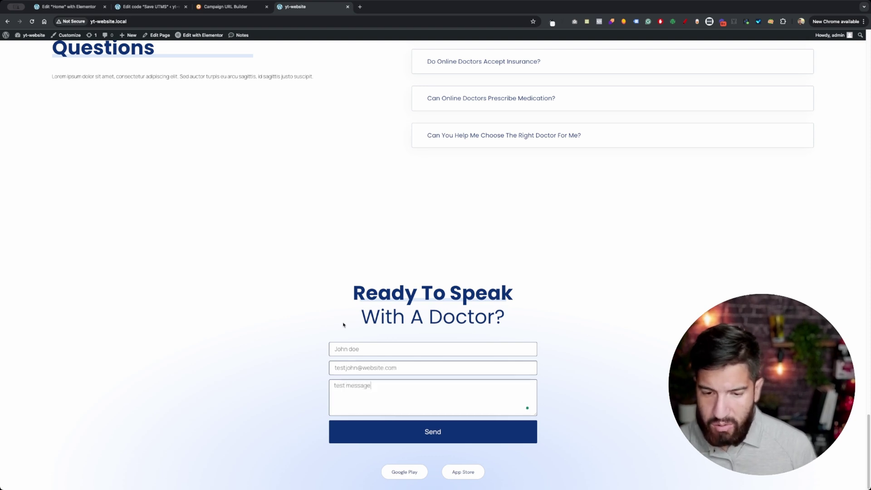
pyautogui.click(432, 432)
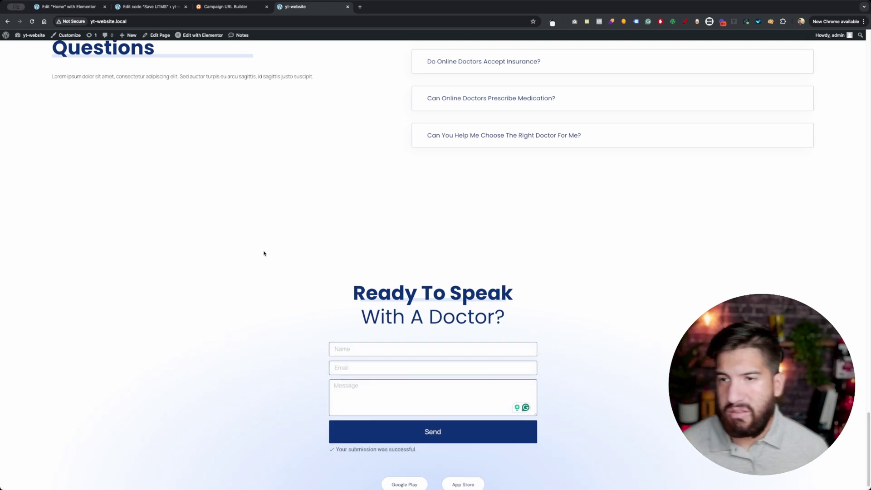
pyautogui.scroll(-1, 181, 125)
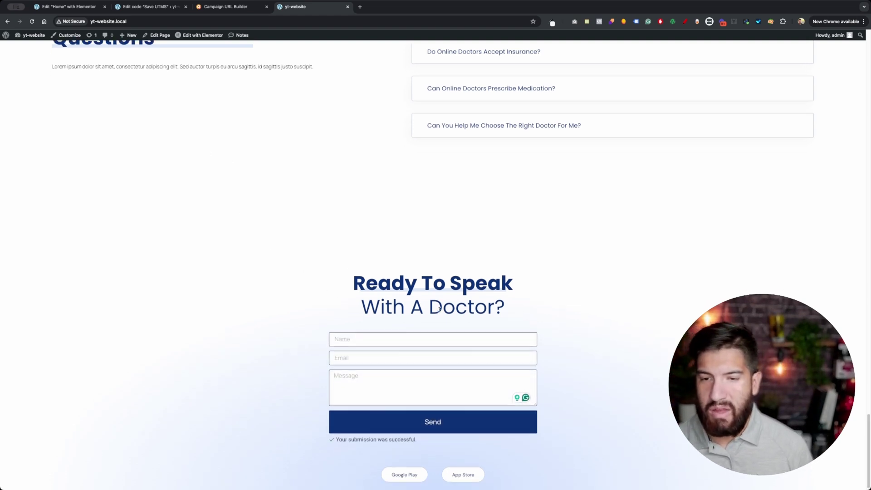
pyautogui.click(33, 47)
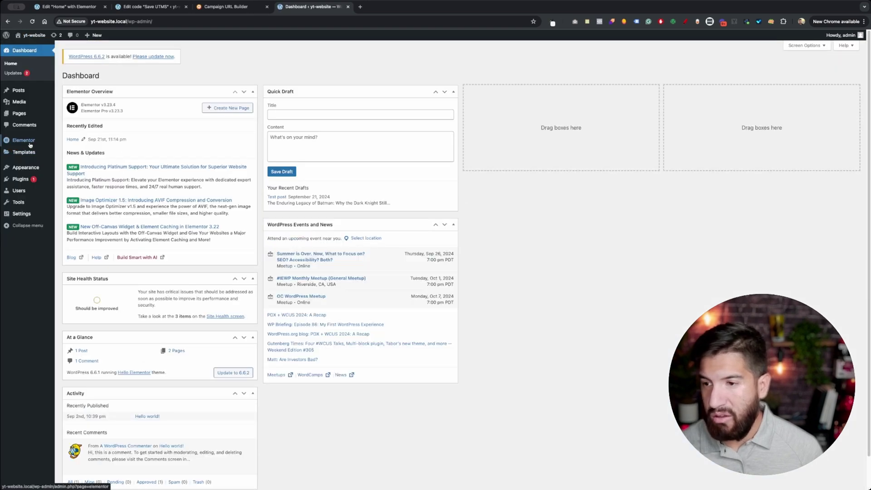
# View submission #2 and review its six captured utm values and empty initial_referrer
pyautogui.moveTo(27, 143)
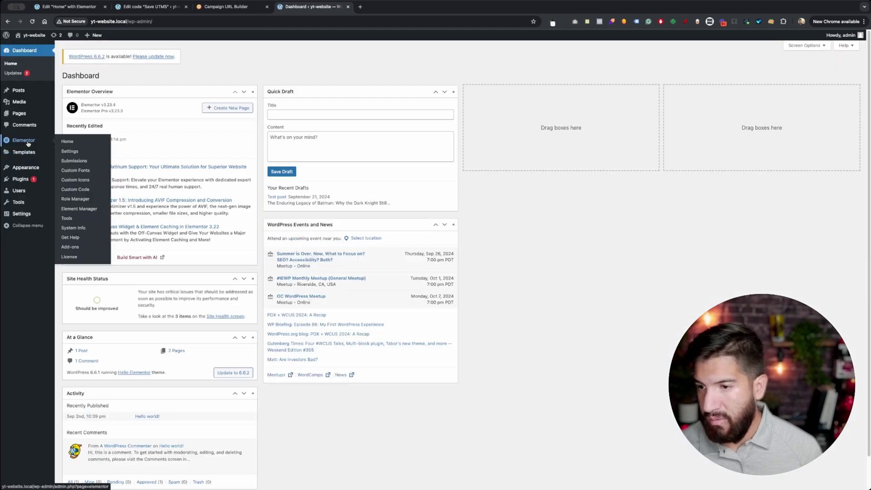
pyautogui.click(91, 162)
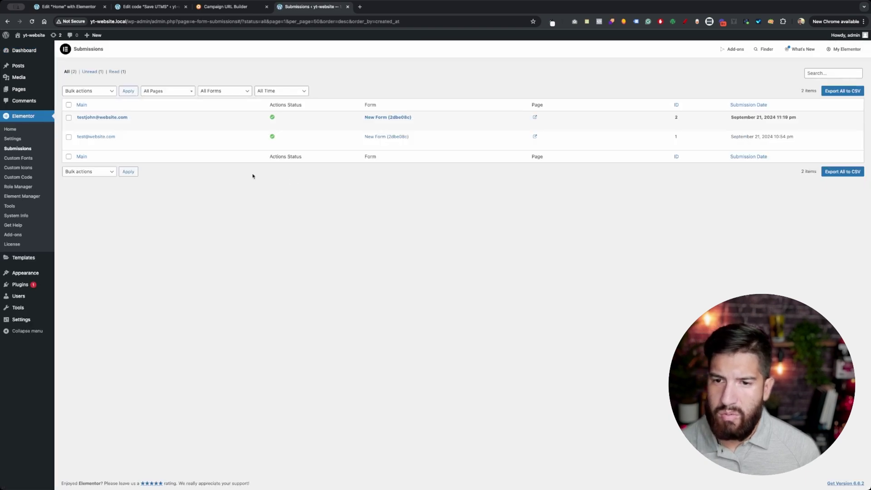
pyautogui.click(87, 125)
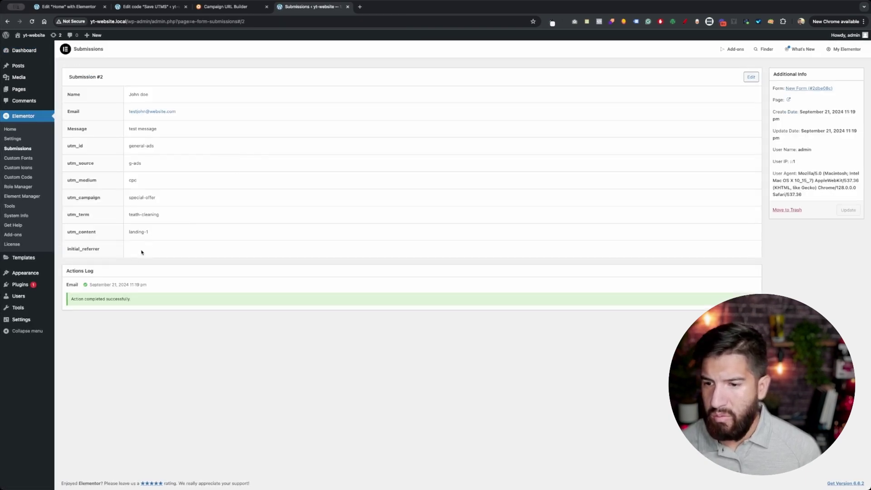
pyautogui.moveTo(152, 235); pyautogui.dragTo(84, 163)
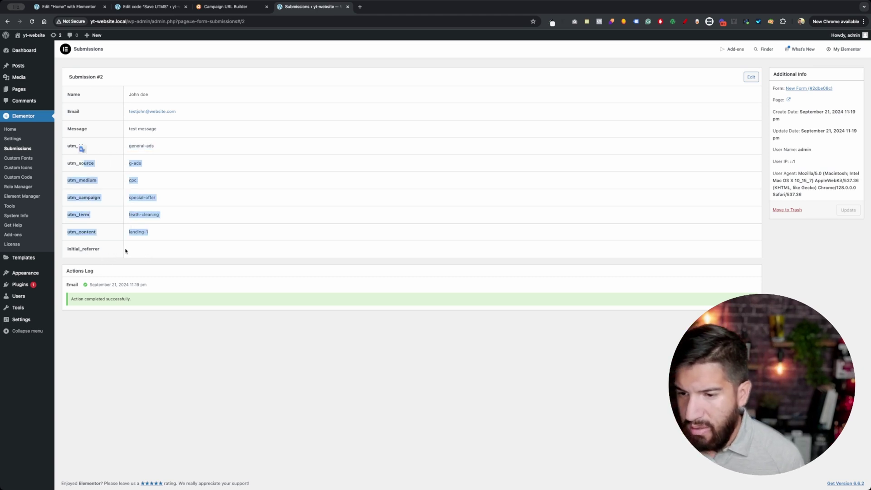
pyautogui.click(152, 251)
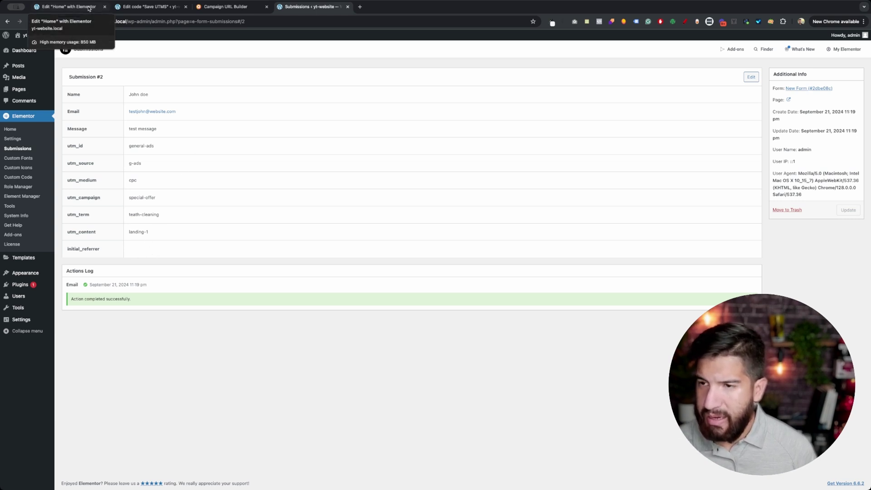
# Replace referrer_url with initial_referrer on line 62 of Save UTMS and update the code
pyautogui.click(138, 7)
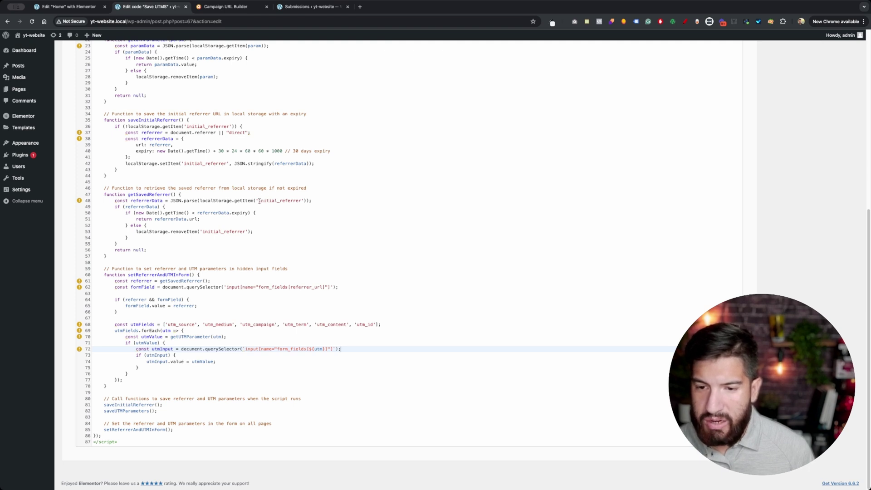
pyautogui.moveTo(258, 200); pyautogui.dragTo(301, 200)
pyautogui.hotkey('ctrl', 'c')
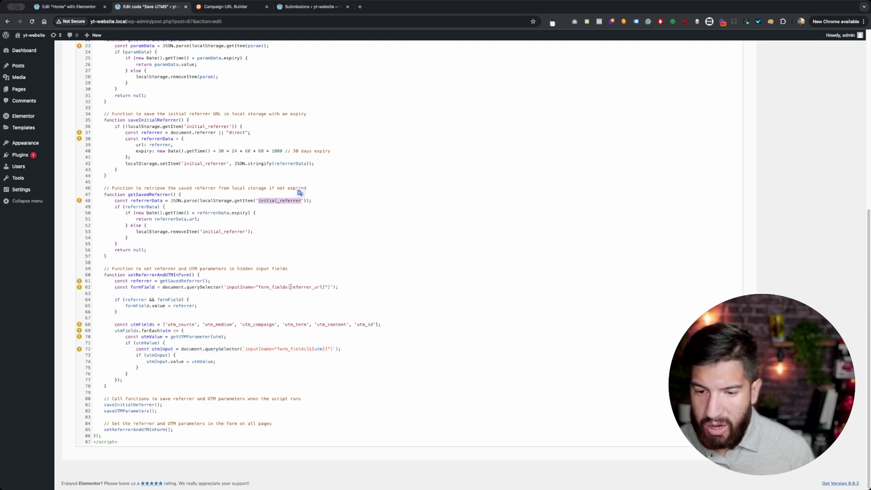
pyautogui.moveTo(290, 287); pyautogui.dragTo(324, 287)
pyautogui.hotkey('ctrl', 'v')
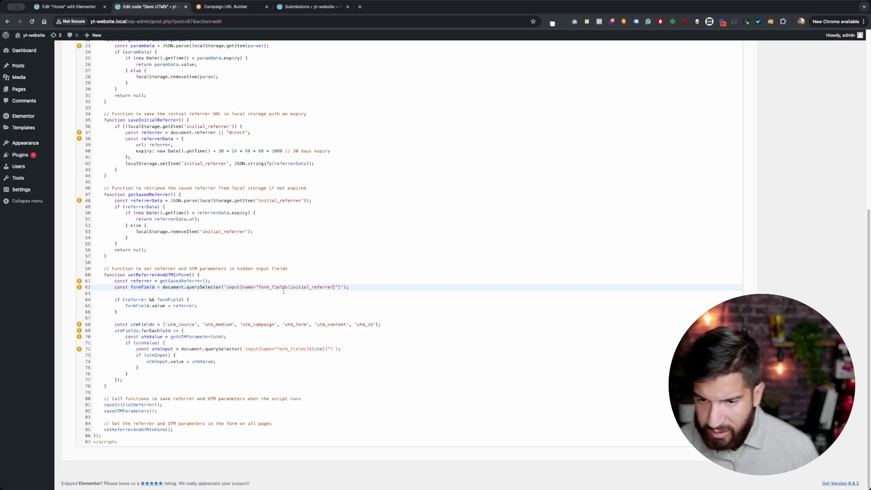
pyautogui.scroll(10, 561, 354)
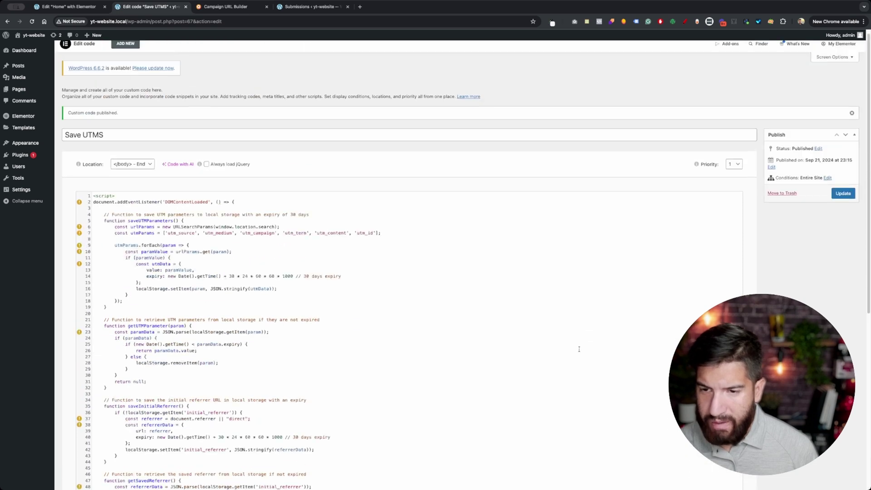
pyautogui.click(842, 199)
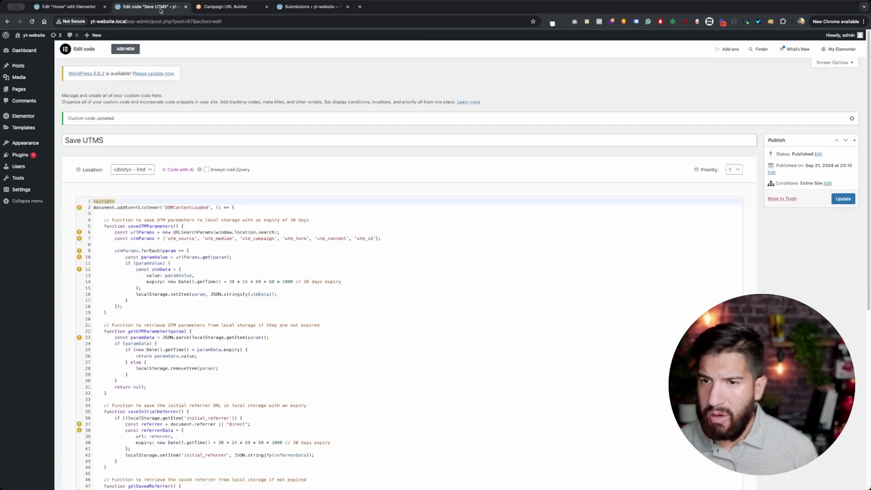
# View submission #3 and confirm initial_referrer now records 'direct' alongside the utm values
pyautogui.click(24, 50)
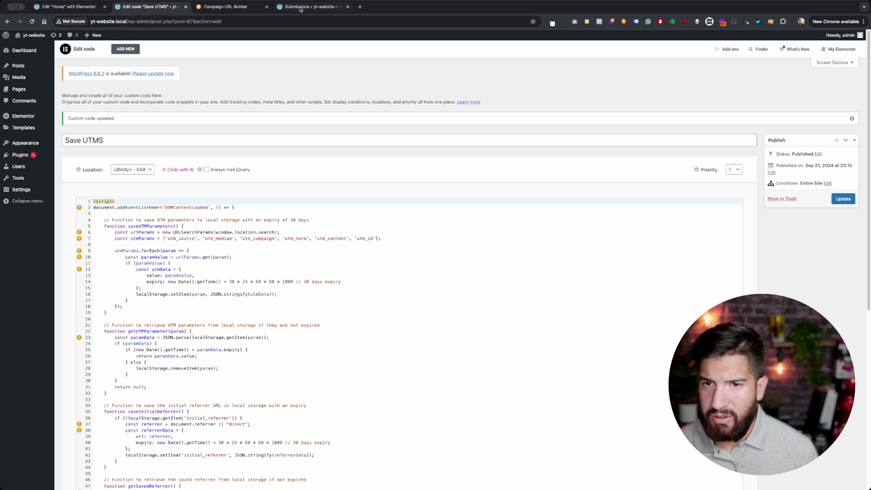
pyautogui.moveTo(34, 143)
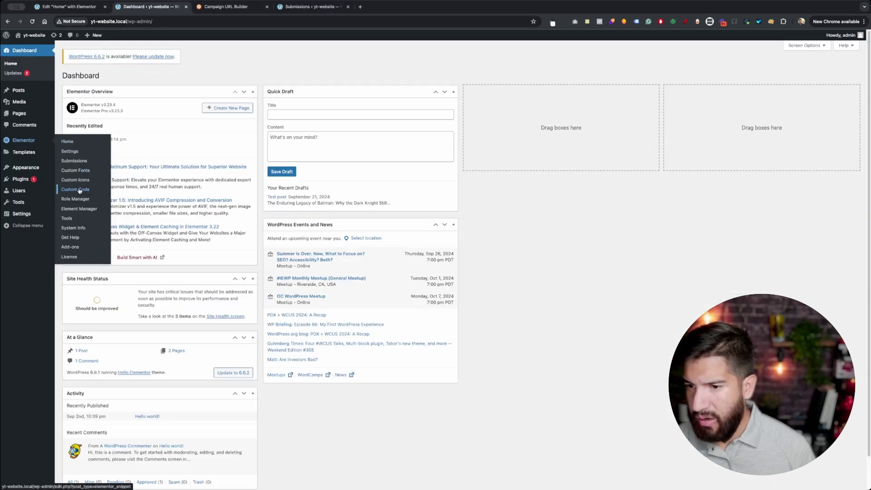
pyautogui.click(74, 160)
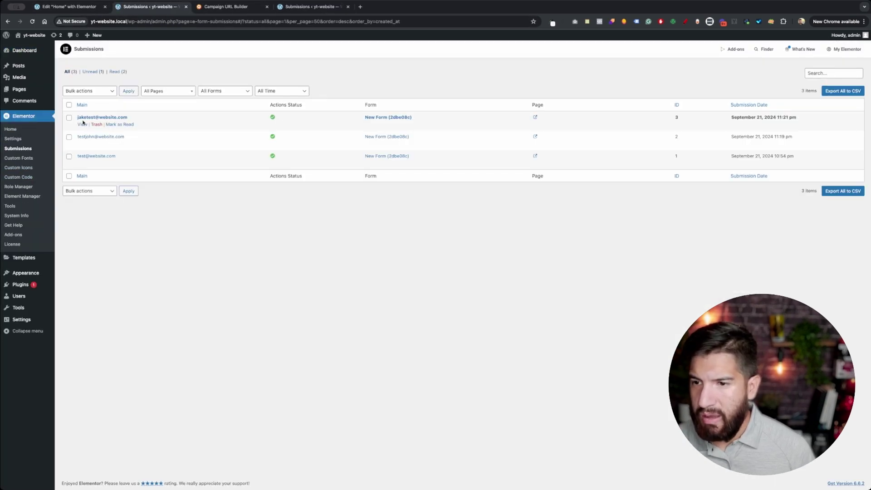
pyautogui.click(82, 124)
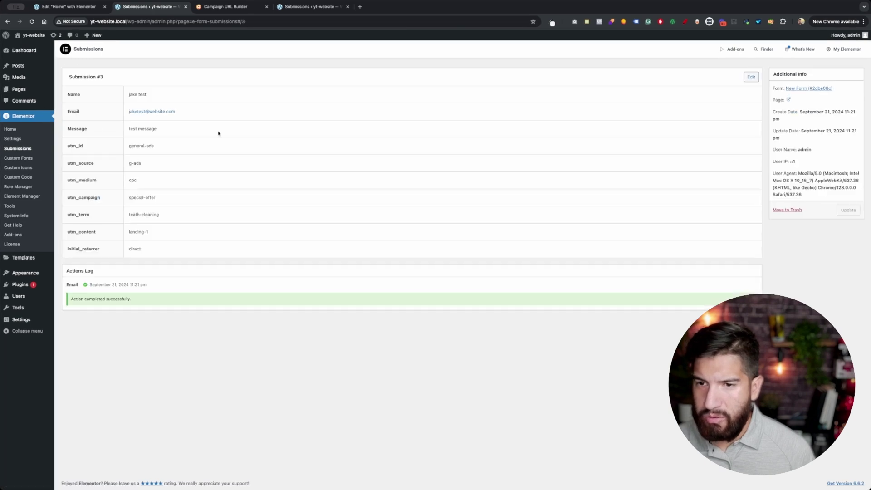
pyautogui.moveTo(126, 248); pyautogui.dragTo(142, 248)
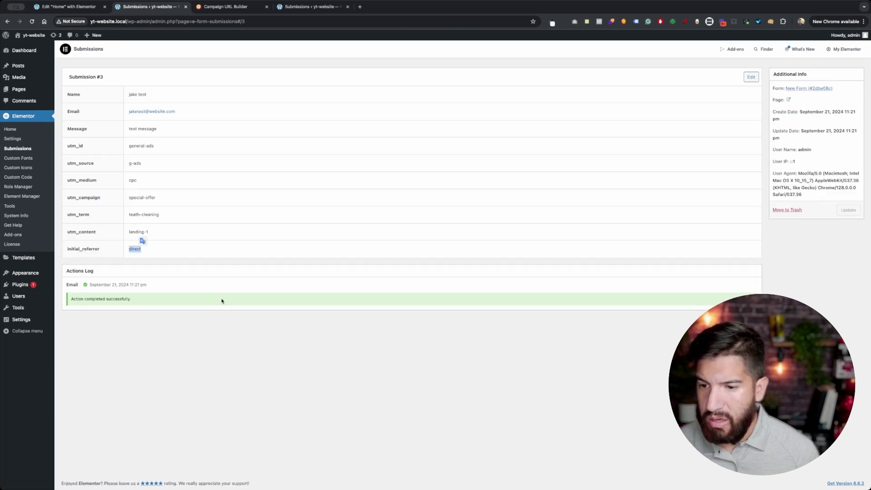
pyautogui.click(332, 354)
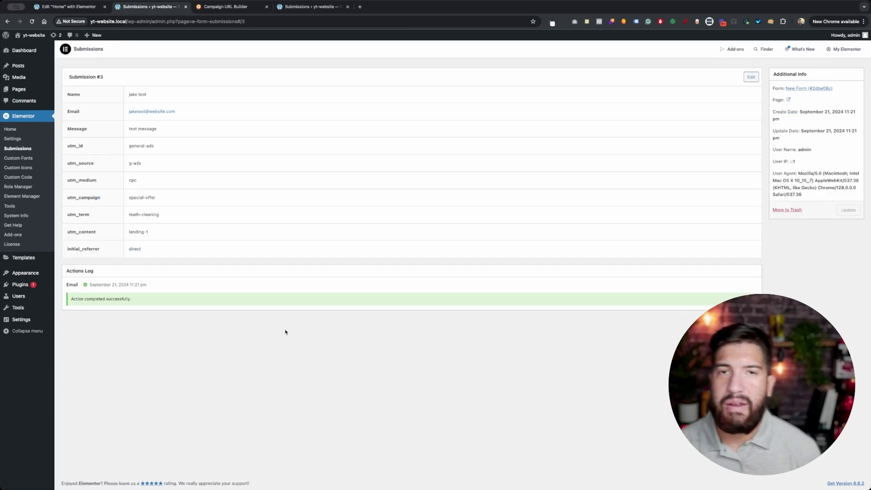